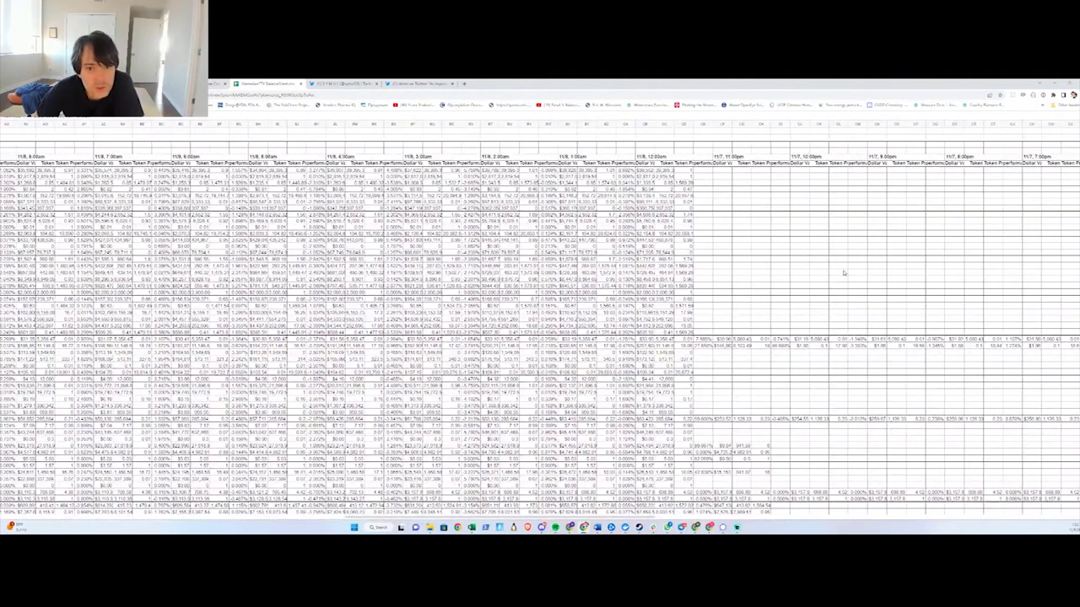
Go back through the hourly snapshot columns to the most recent one, 11/8 7:00pm, beside the chain, protocol and symbol columns
{"action": "scroll", "coordinate": [844, 272], "scroll_direction": "left", "scroll_amount": 1}
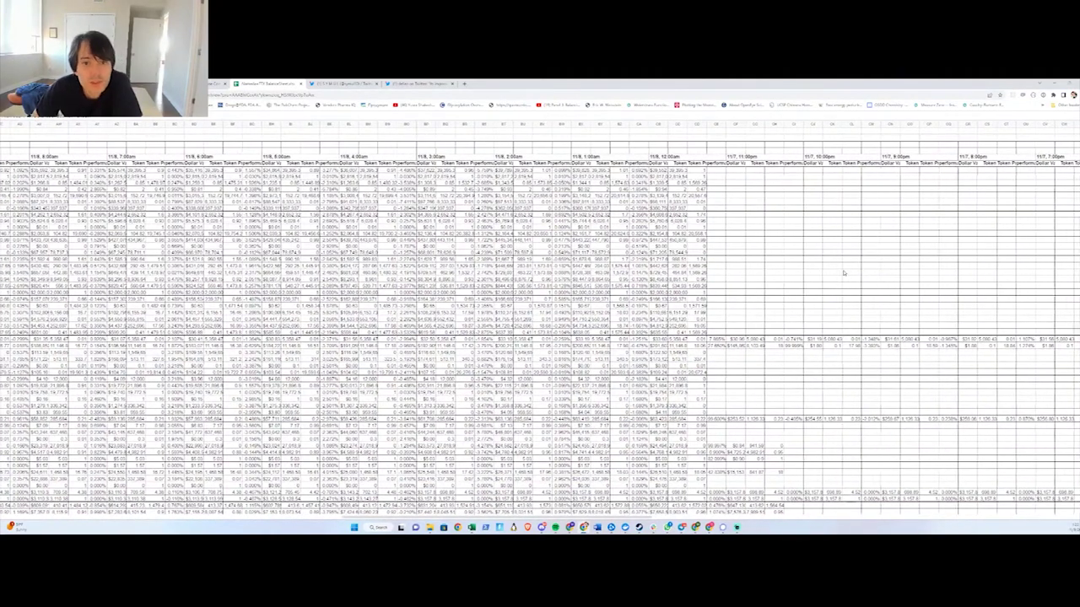
{"action": "scroll", "coordinate": [844, 273], "scroll_direction": "left", "scroll_amount": 3}
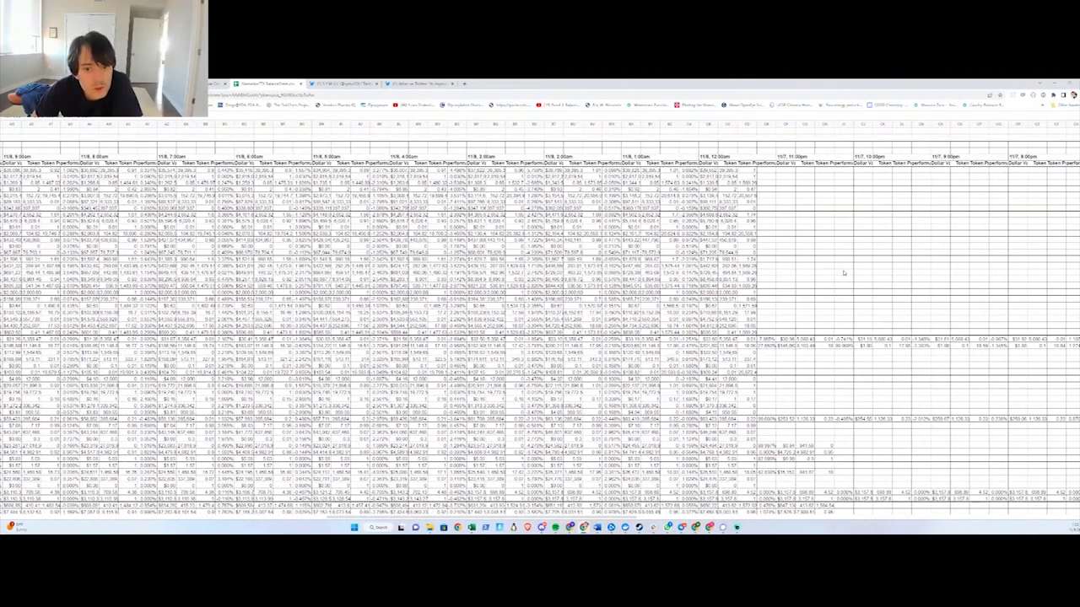
{"action": "scroll", "coordinate": [844, 273], "scroll_direction": "left", "scroll_amount": 10}
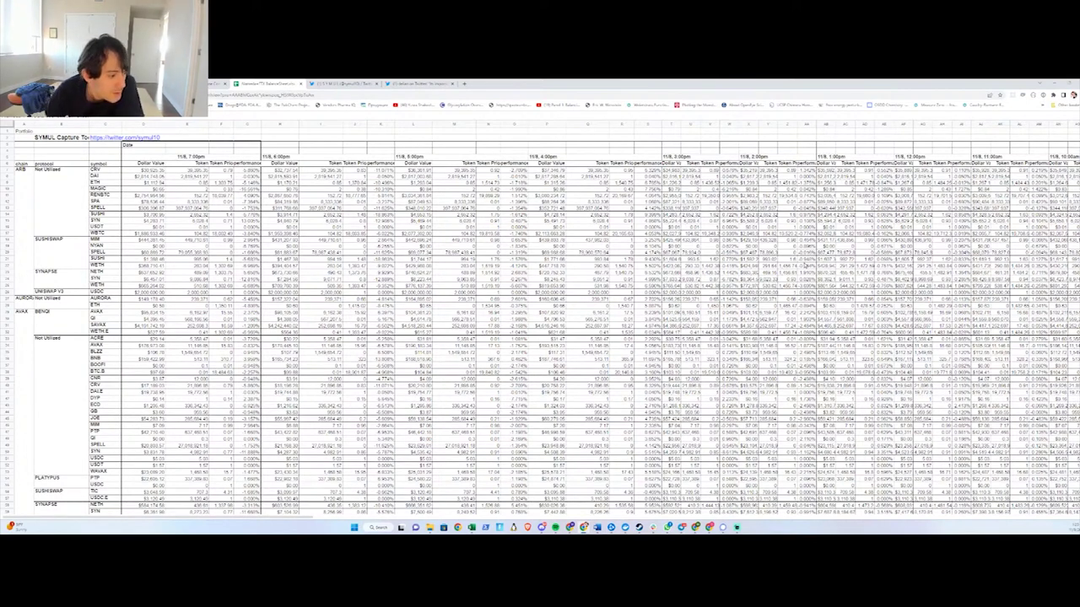
Highlight the dollar value of the BENQI SAVAX position on AVAX in the 11/8 4:00pm snapshot
{"action": "left_click_drag", "start_coordinate": [99, 324], "coordinate": [588, 328]}
{"action": "left_click", "coordinate": [568, 327]}
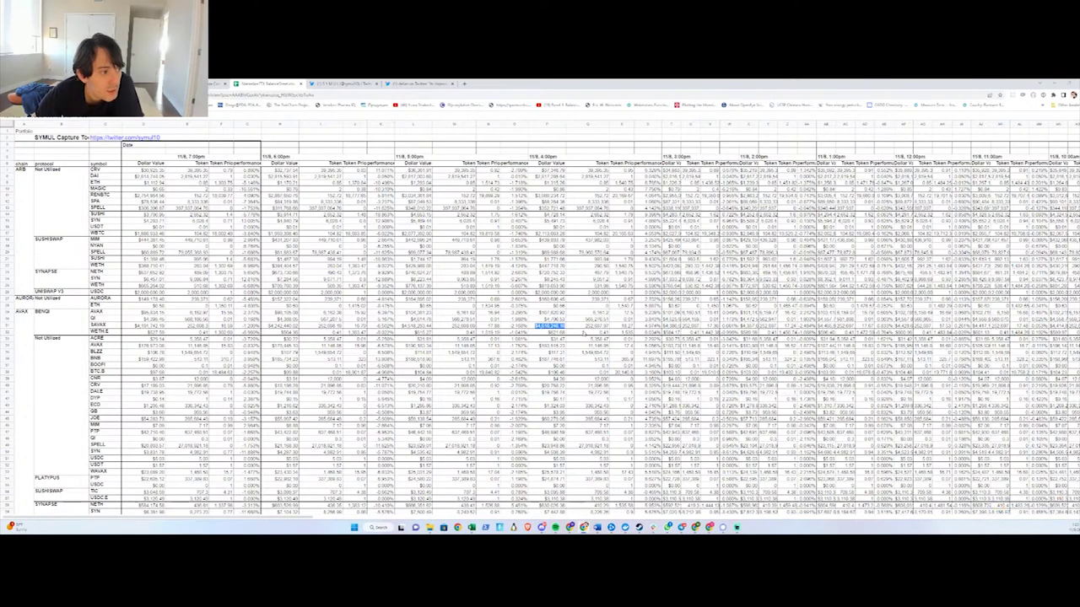
{"action": "scroll", "coordinate": [583, 333], "scroll_direction": "down", "scroll_amount": 1}
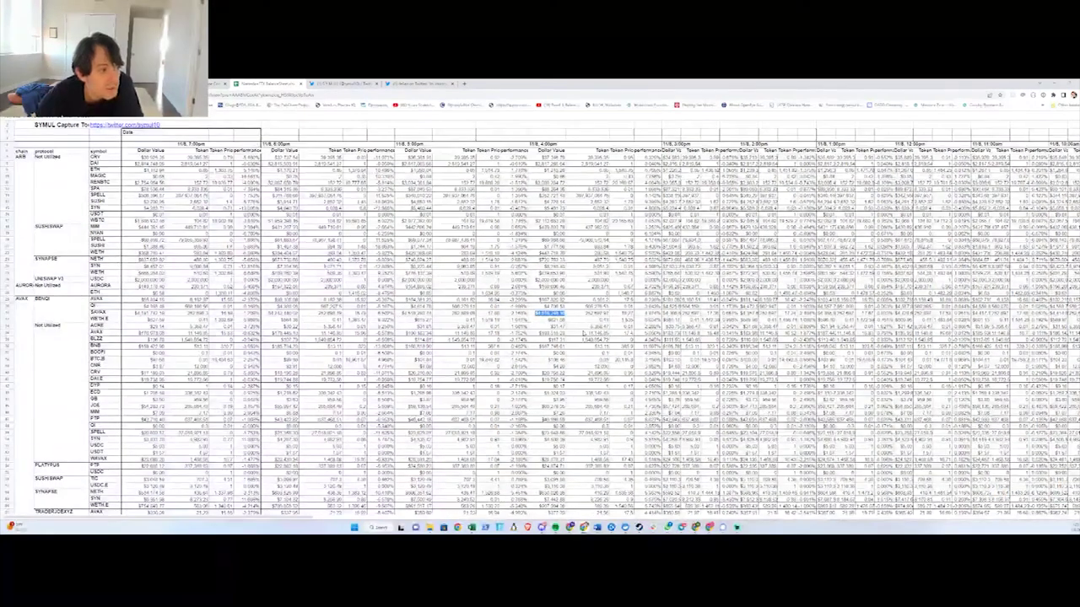
{"action": "scroll", "coordinate": [583, 333], "scroll_direction": "up", "scroll_amount": 1}
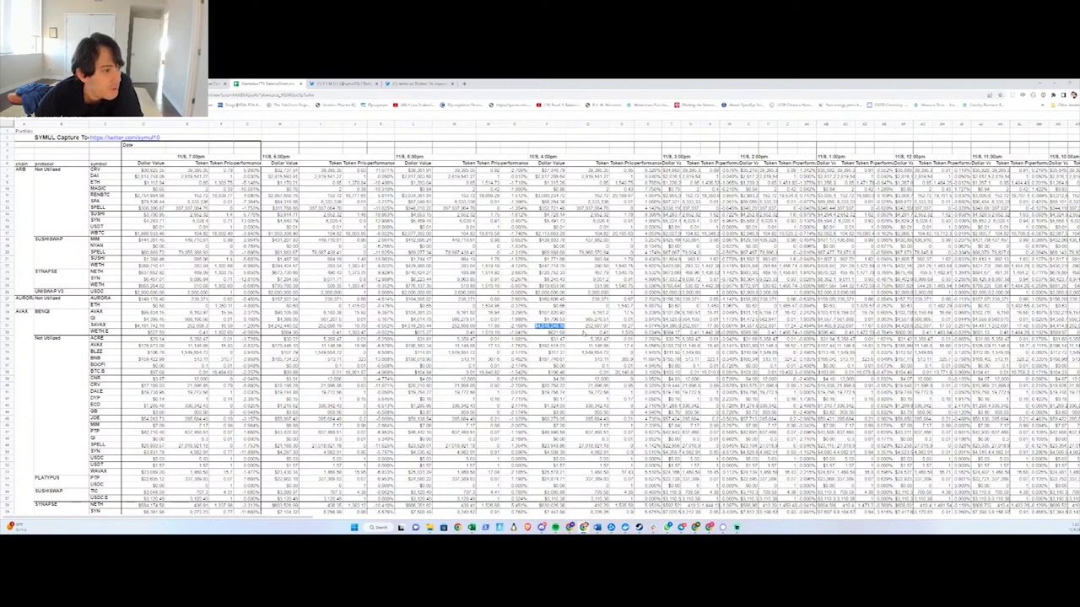
Examine the token balances chain by chain, from the AVAX holdings through BSC and ETH down to TRX
{"action": "scroll", "coordinate": [581, 331], "scroll_direction": "down", "scroll_amount": 10}
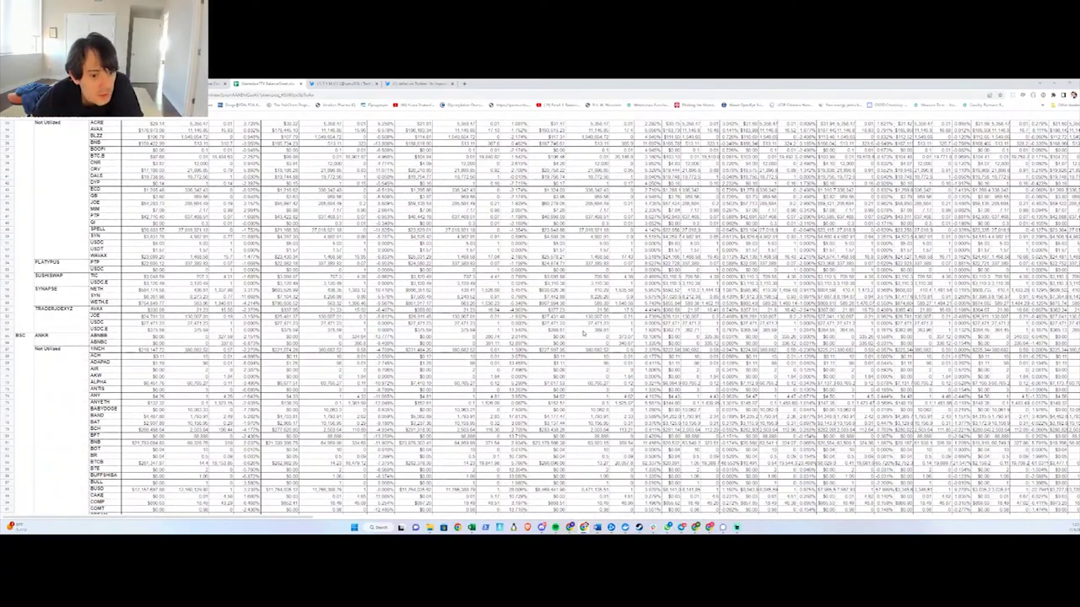
{"action": "scroll", "coordinate": [582, 334], "scroll_direction": "down", "scroll_amount": 5}
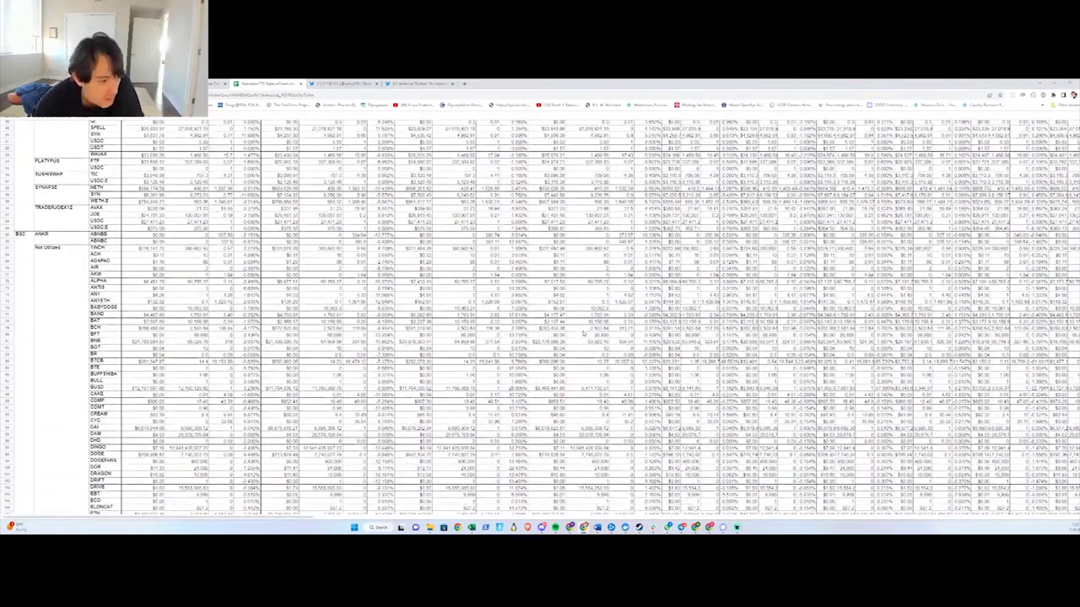
{"action": "scroll", "coordinate": [582, 334], "scroll_direction": "down", "scroll_amount": 1}
{"action": "scroll", "coordinate": [582, 334], "scroll_direction": "down", "scroll_amount": 8}
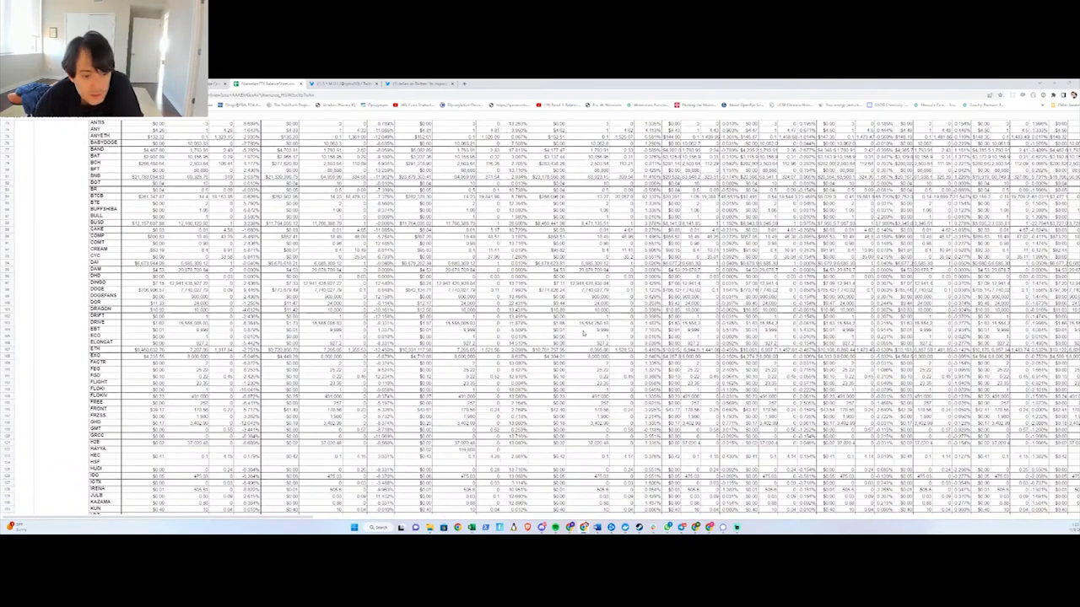
{"action": "scroll", "coordinate": [582, 334], "scroll_direction": "down", "scroll_amount": 13}
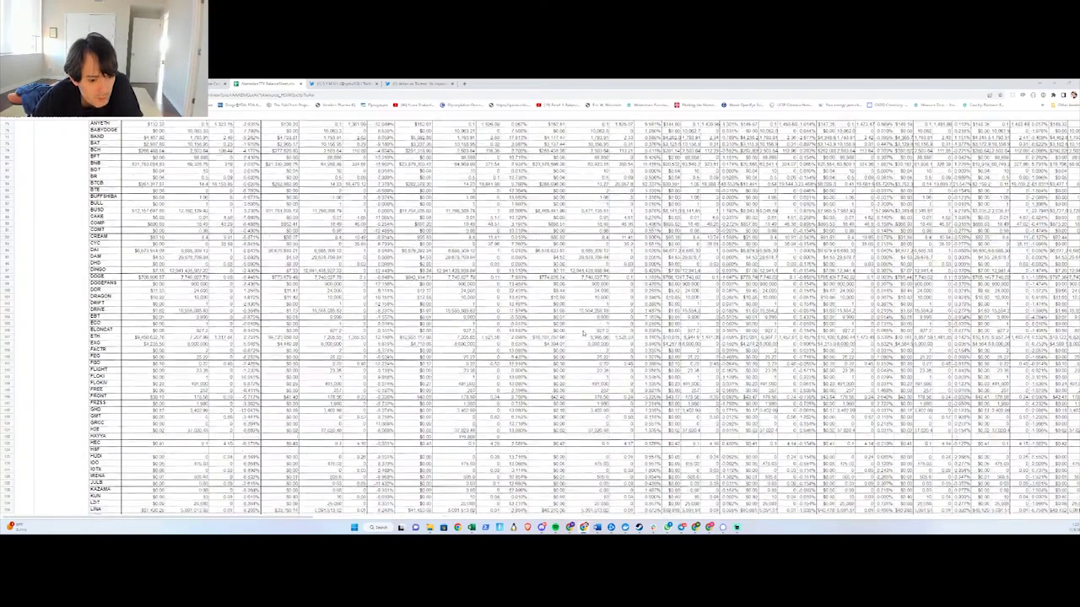
{"action": "scroll", "coordinate": [582, 334], "scroll_direction": "down", "scroll_amount": 11}
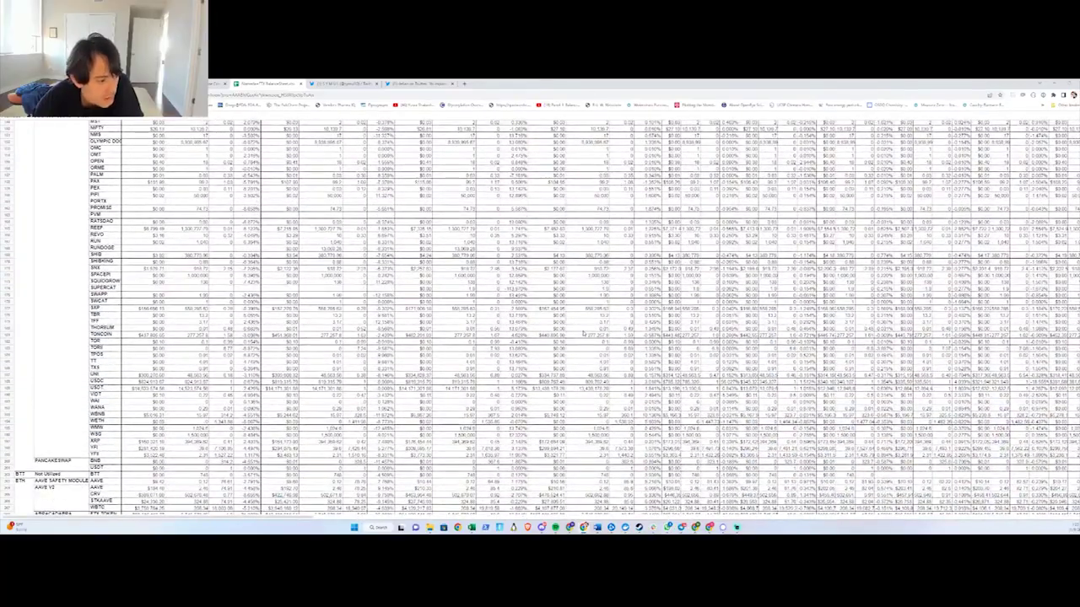
{"action": "scroll", "coordinate": [582, 334], "scroll_direction": "down", "scroll_amount": 5}
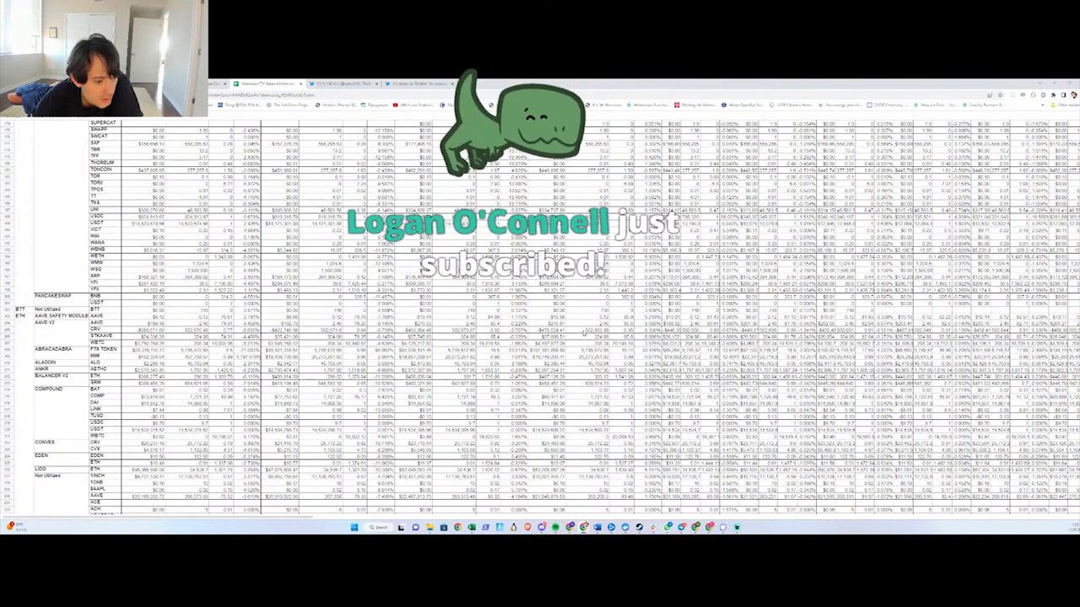
{"action": "scroll", "coordinate": [583, 334], "scroll_direction": "down", "scroll_amount": 1}
{"action": "scroll", "coordinate": [583, 334], "scroll_direction": "down", "scroll_amount": 3}
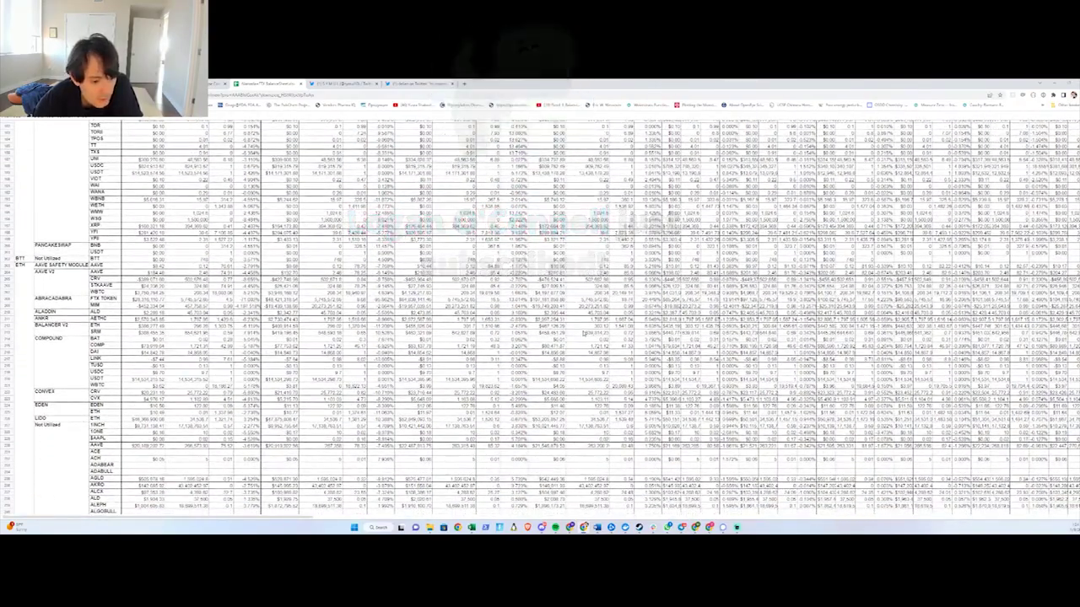
{"action": "scroll", "coordinate": [584, 334], "scroll_direction": "down", "scroll_amount": 8}
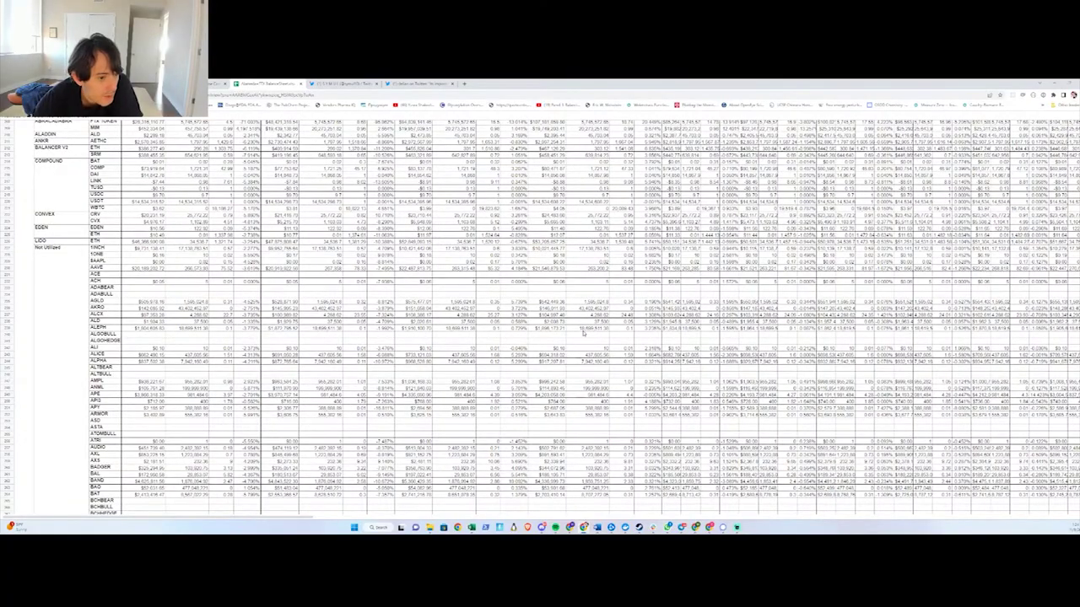
{"action": "scroll", "coordinate": [583, 334], "scroll_direction": "down", "scroll_amount": 15}
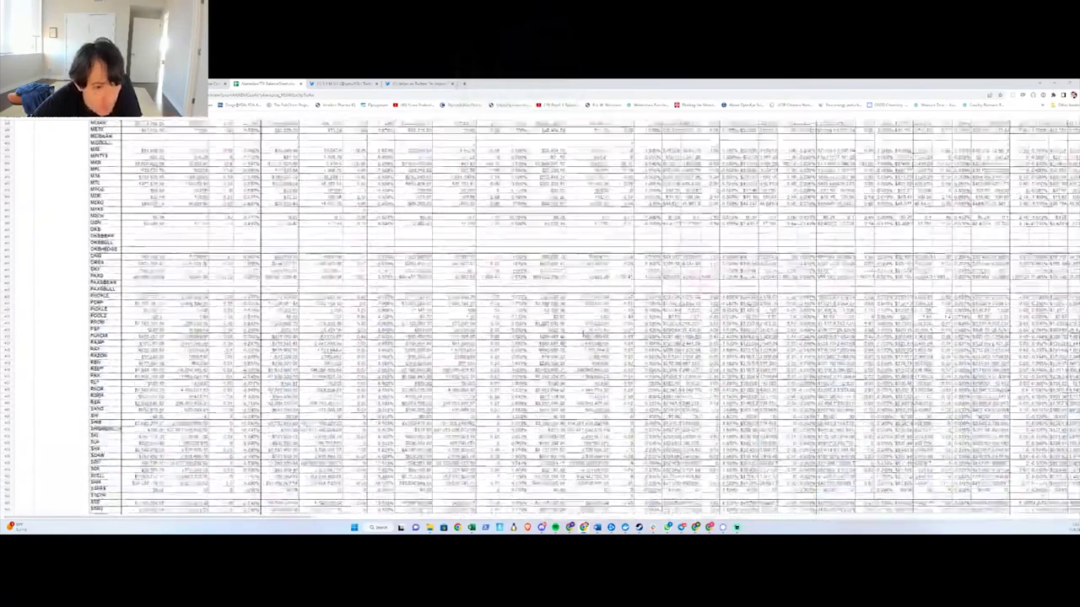
{"action": "scroll", "coordinate": [583, 334], "scroll_direction": "down", "scroll_amount": 10}
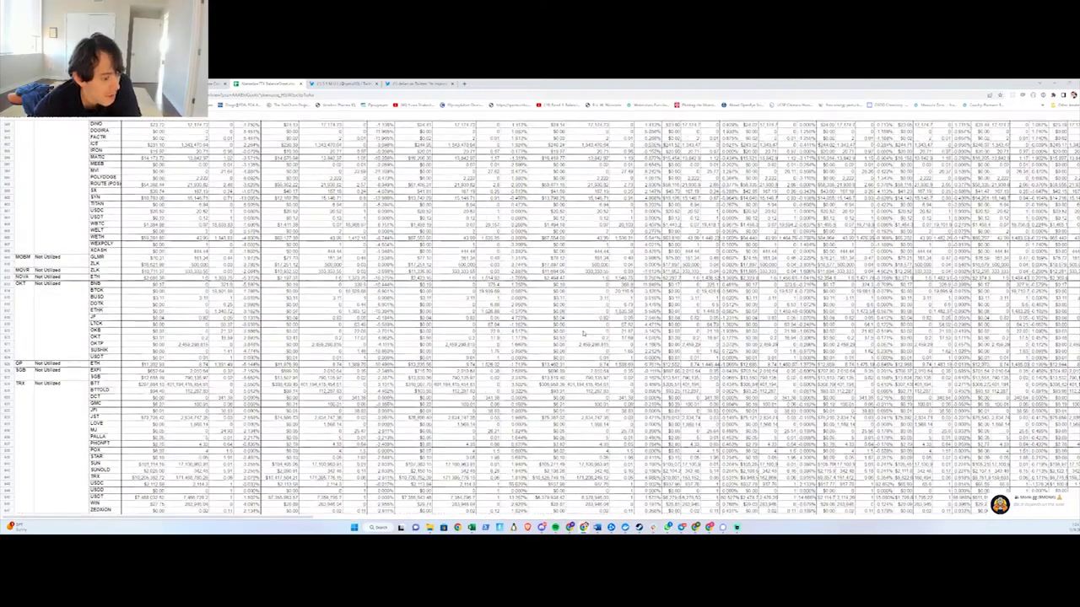
Highlight the Total row's figures for the 11/8 7:00pm snapshot at the end of the sheet
{"action": "scroll", "coordinate": [585, 333], "scroll_direction": "down", "scroll_amount": 15}
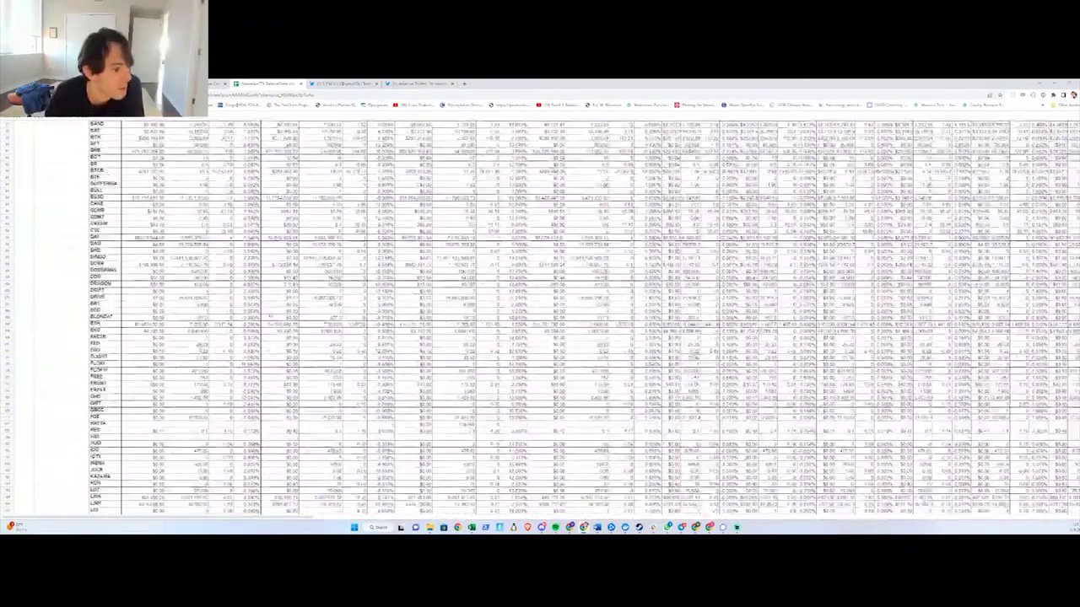
{"action": "scroll", "coordinate": [586, 333], "scroll_direction": "down", "scroll_amount": 15}
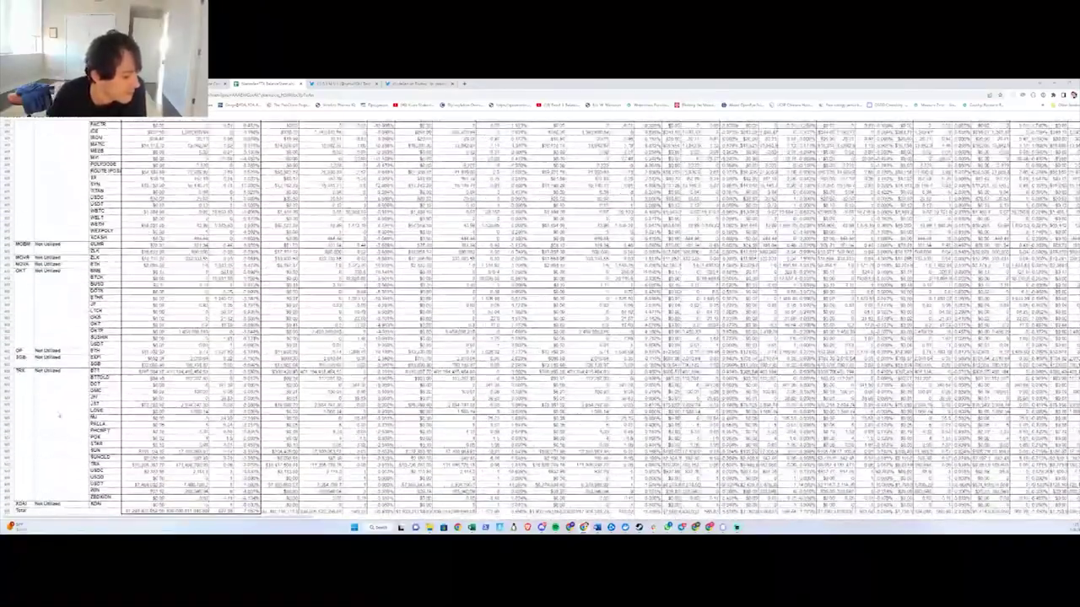
{"action": "left_click_drag", "start_coordinate": [129, 511], "coordinate": [262, 512]}
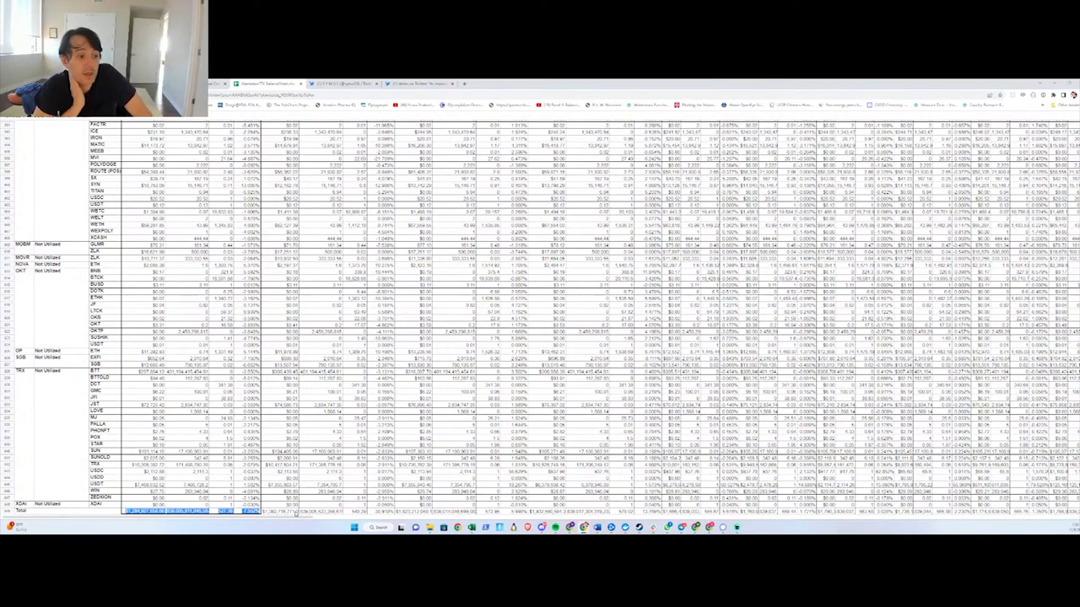
Return to the start of the sheet and highlight the block of token balances from ARB to AVAX, then clear the selection
{"action": "scroll", "coordinate": [540, 318], "scroll_direction": "up", "scroll_amount": 15}
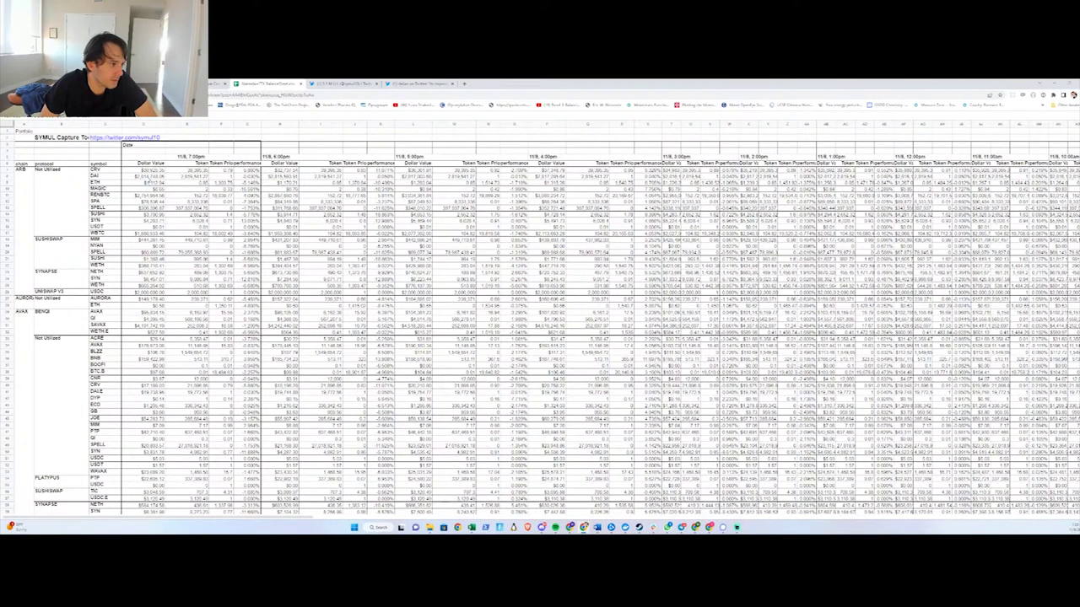
{"action": "left_click_drag", "start_coordinate": [141, 171], "coordinate": [244, 380]}
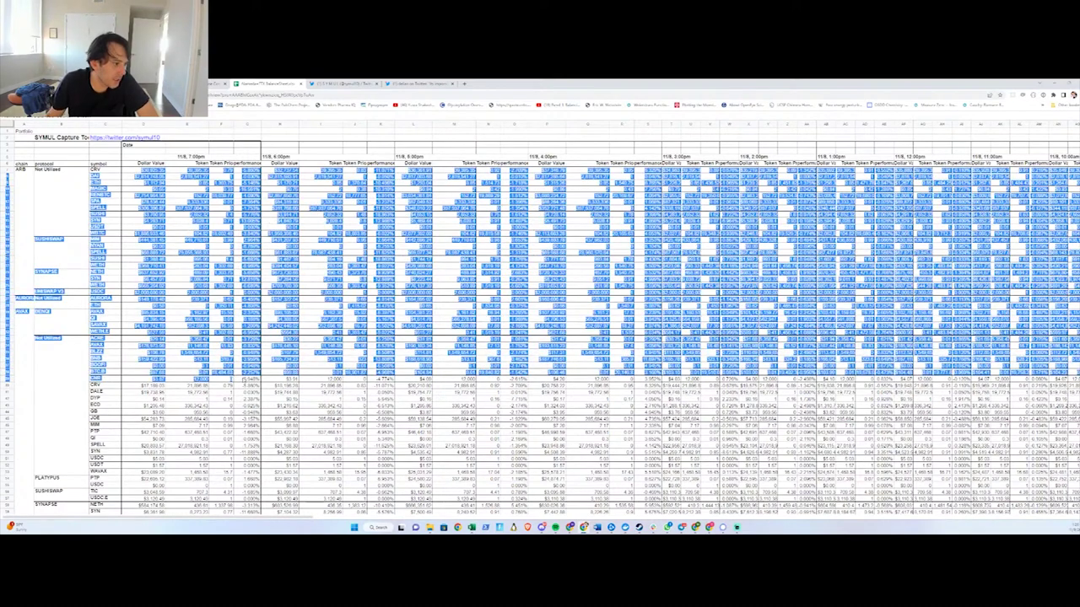
{"action": "left_click", "coordinate": [27, 237]}
{"action": "right_click", "coordinate": [8, 237]}
{"action": "left_click", "coordinate": [177, 221]}
Examine the AVAX and BSC token balances in the 11/8 7:00pm snapshot, marking individual rows while reading
{"action": "scroll", "coordinate": [158, 367], "scroll_direction": "down", "scroll_amount": 1}
{"action": "scroll", "coordinate": [118, 312], "scroll_direction": "down", "scroll_amount": 10}
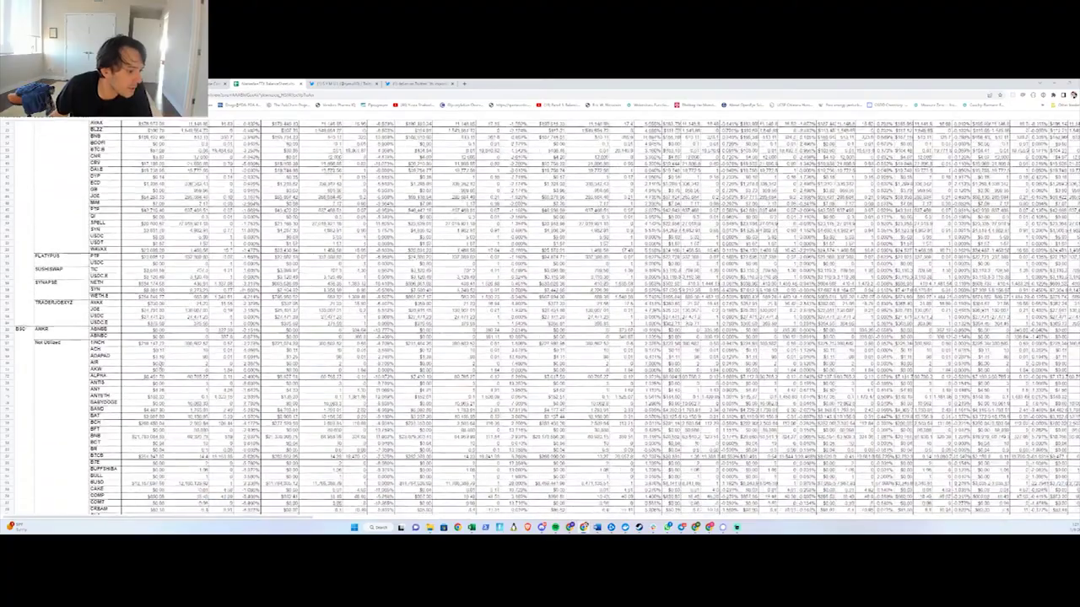
{"action": "left_click_drag", "start_coordinate": [118, 312], "coordinate": [152, 317]}
{"action": "left_click", "coordinate": [147, 364]}
{"action": "left_click_drag", "start_coordinate": [147, 365], "coordinate": [80, 361]}
{"action": "scroll", "coordinate": [164, 339], "scroll_direction": "down", "scroll_amount": 5}
{"action": "scroll", "coordinate": [540, 318], "scroll_direction": "down", "scroll_amount": 10}
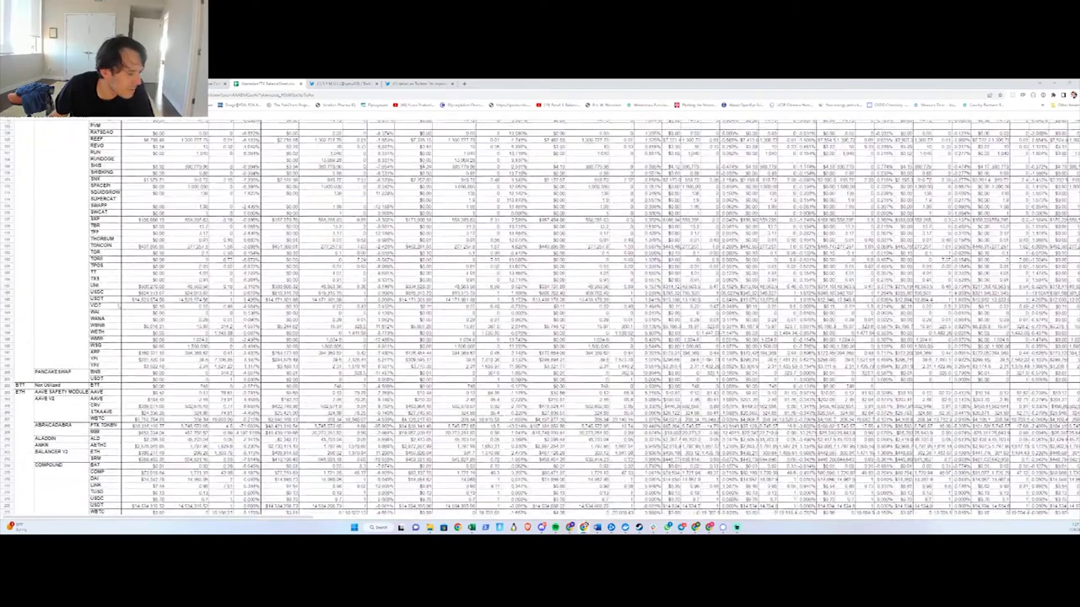
Examine the ETH protocol positions and mark the AAVE balance among the ETH Not Utilized tokens
{"action": "scroll", "coordinate": [540, 317], "scroll_direction": "down", "scroll_amount": 4}
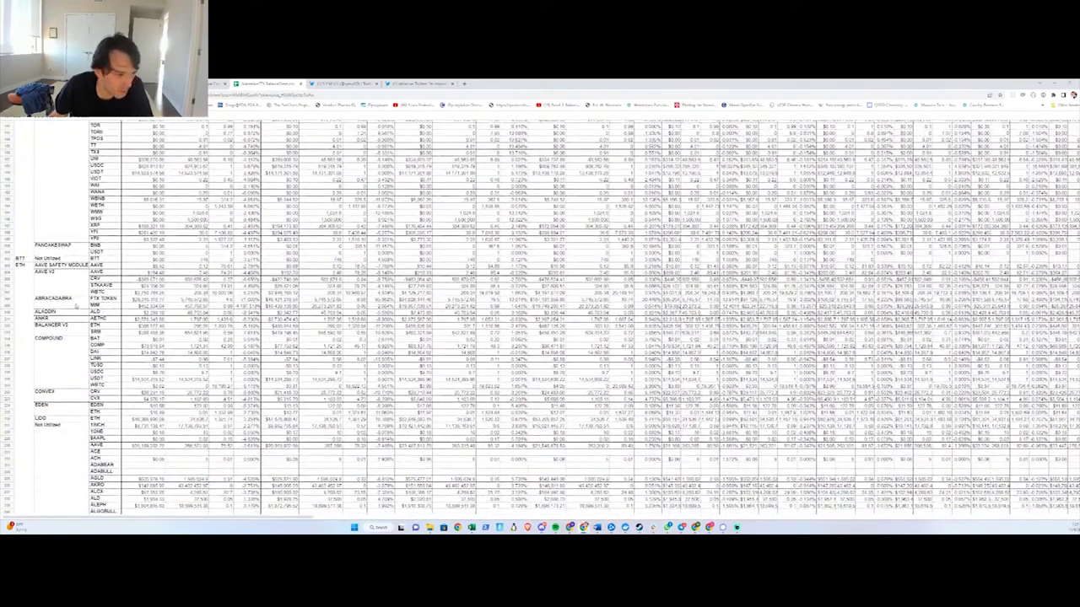
{"action": "scroll", "coordinate": [191, 305], "scroll_direction": "down", "scroll_amount": 2}
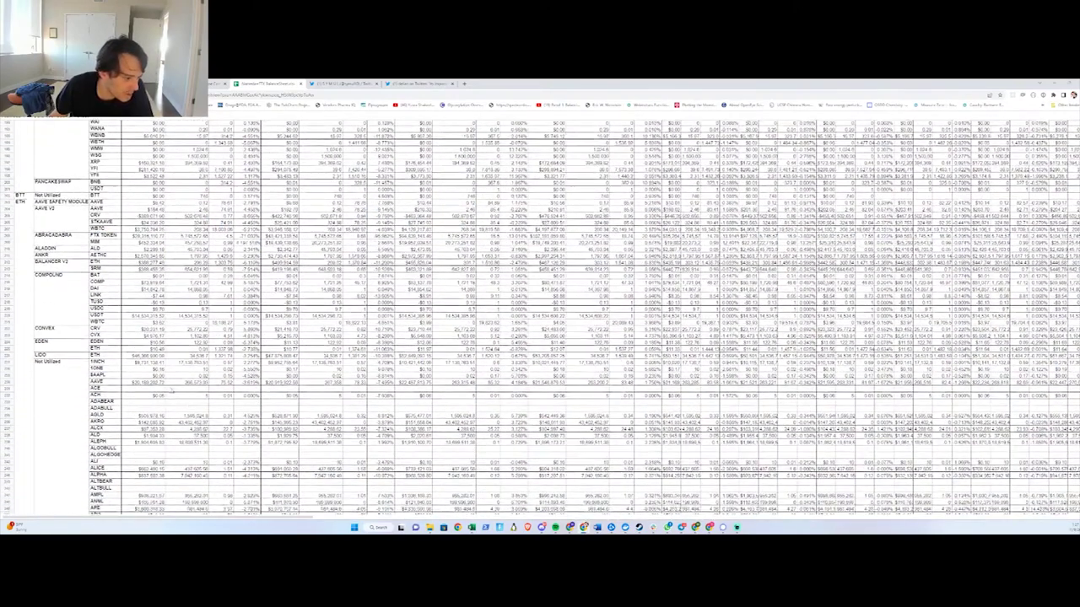
{"action": "left_click_drag", "start_coordinate": [171, 385], "coordinate": [20, 393]}
{"action": "left_click", "coordinate": [133, 363]}
{"action": "scroll", "coordinate": [132, 336], "scroll_direction": "down", "scroll_amount": 3}
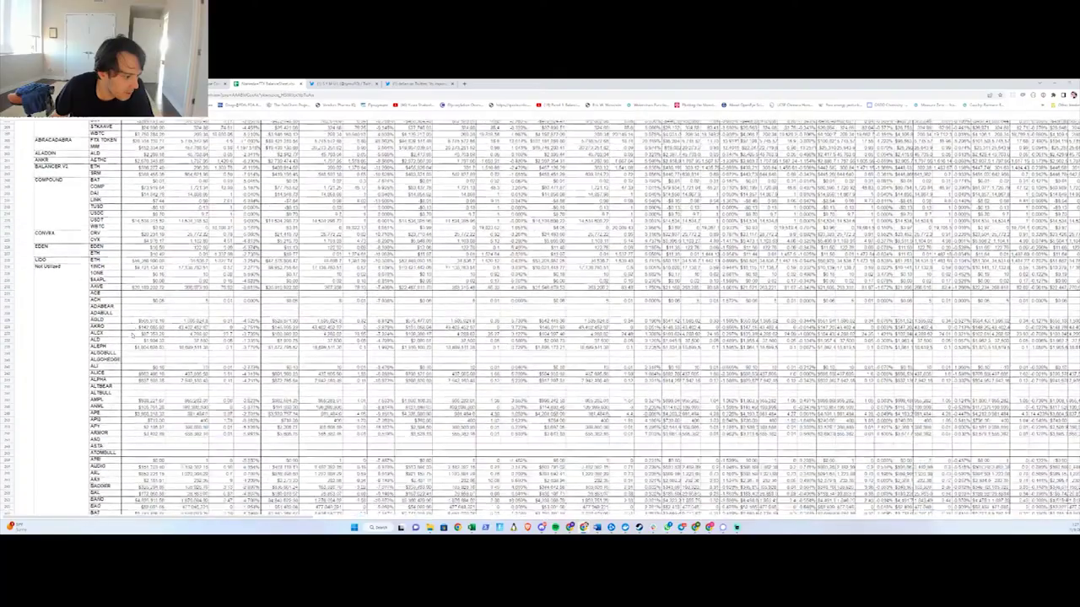
Examine the dollar values of the ETH Not Utilized tokens alphabetically, from the B tokens through FTX TOKEN
{"action": "scroll", "coordinate": [132, 335], "scroll_direction": "down", "scroll_amount": 10}
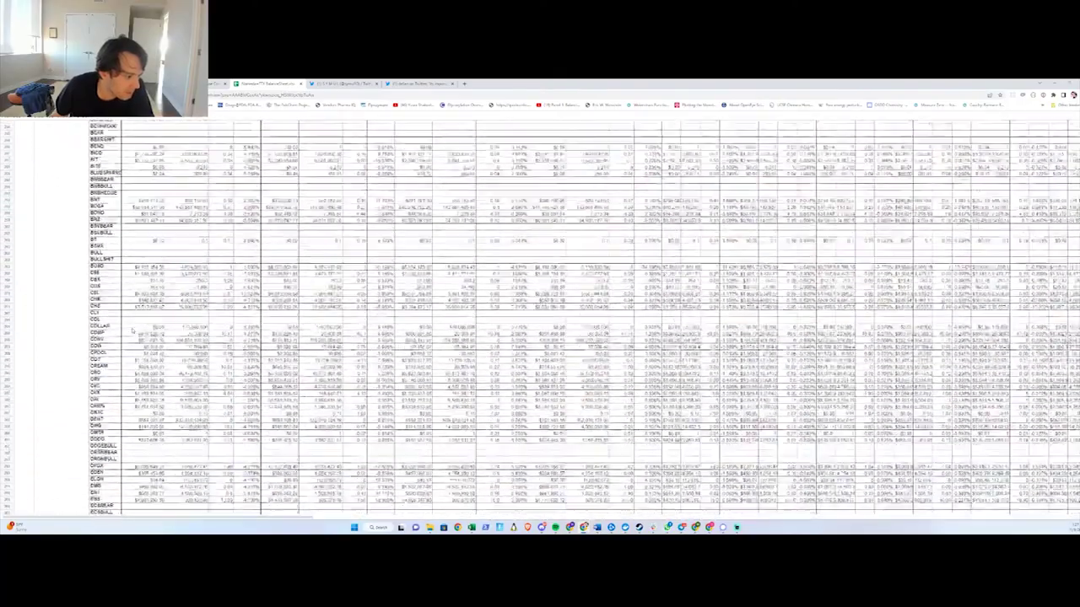
{"action": "scroll", "coordinate": [132, 333], "scroll_direction": "down", "scroll_amount": 2}
{"action": "left_click_drag", "start_coordinate": [169, 458], "coordinate": [135, 252]}
{"action": "left_click", "coordinate": [213, 255]}
{"action": "scroll", "coordinate": [540, 318], "scroll_direction": "down", "scroll_amount": 10}
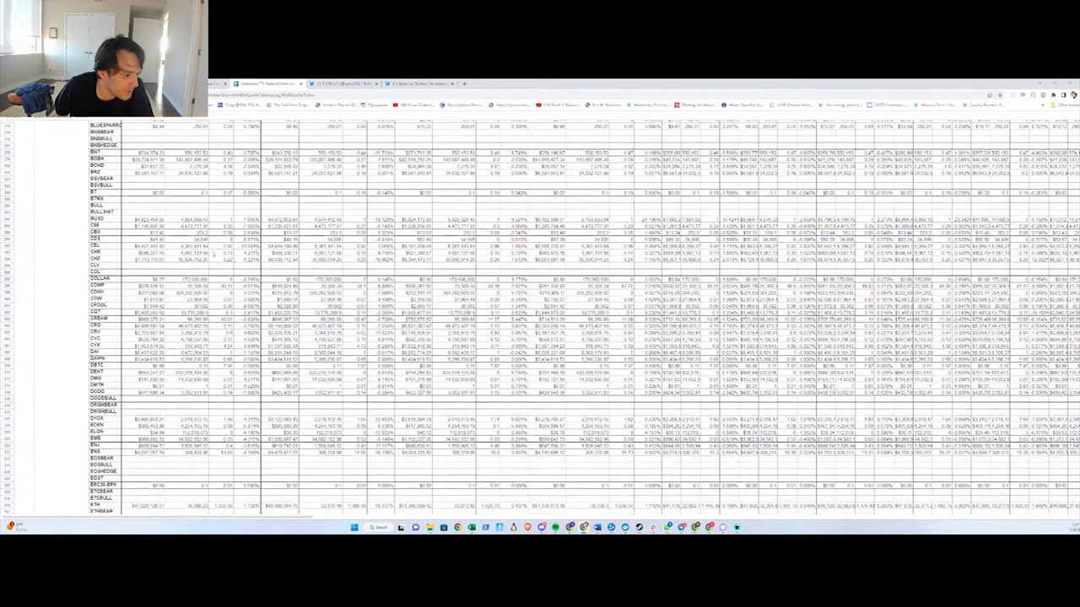
{"action": "left_click_drag", "start_coordinate": [177, 422], "coordinate": [78, 238]}
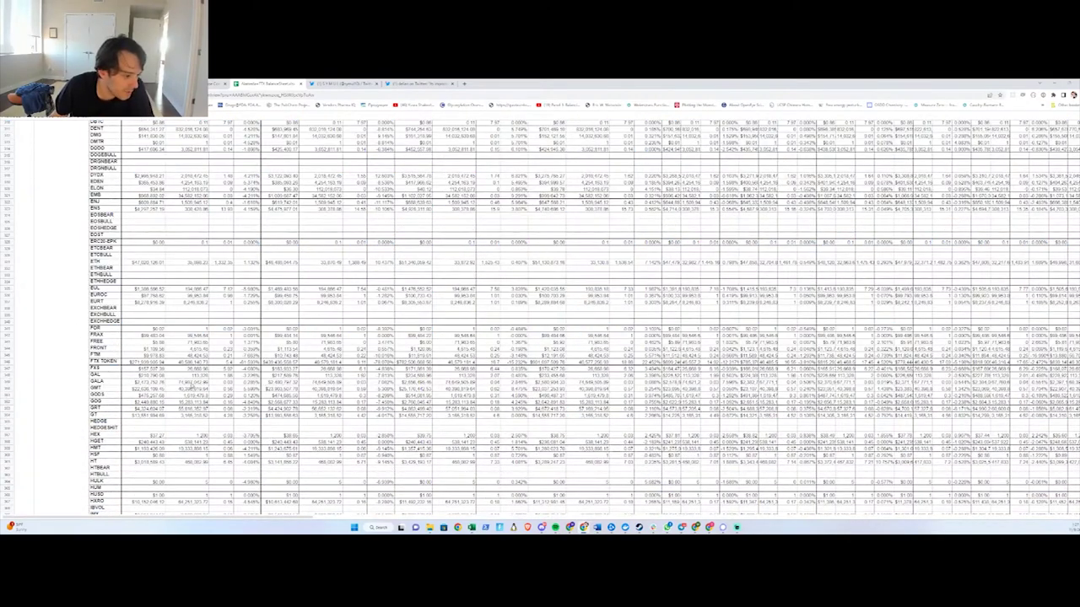
Highlight the PAXG and USDC dollar values for 11/8 7:00pm among the ETH Not Utilized tokens
{"action": "scroll", "coordinate": [540, 318], "scroll_direction": "down", "scroll_amount": 5}
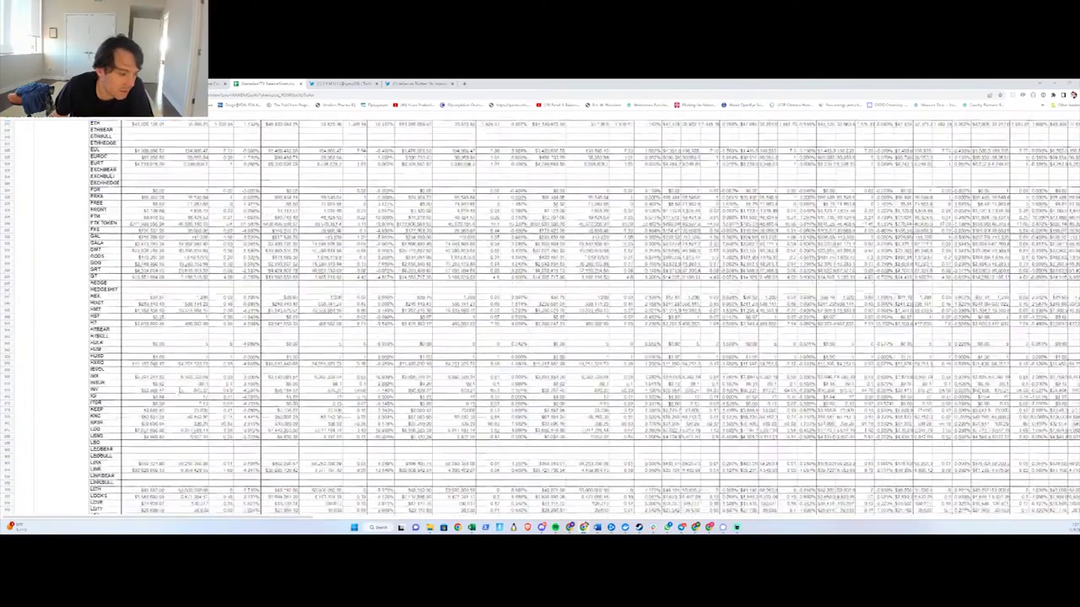
{"action": "scroll", "coordinate": [164, 360], "scroll_direction": "down", "scroll_amount": 10}
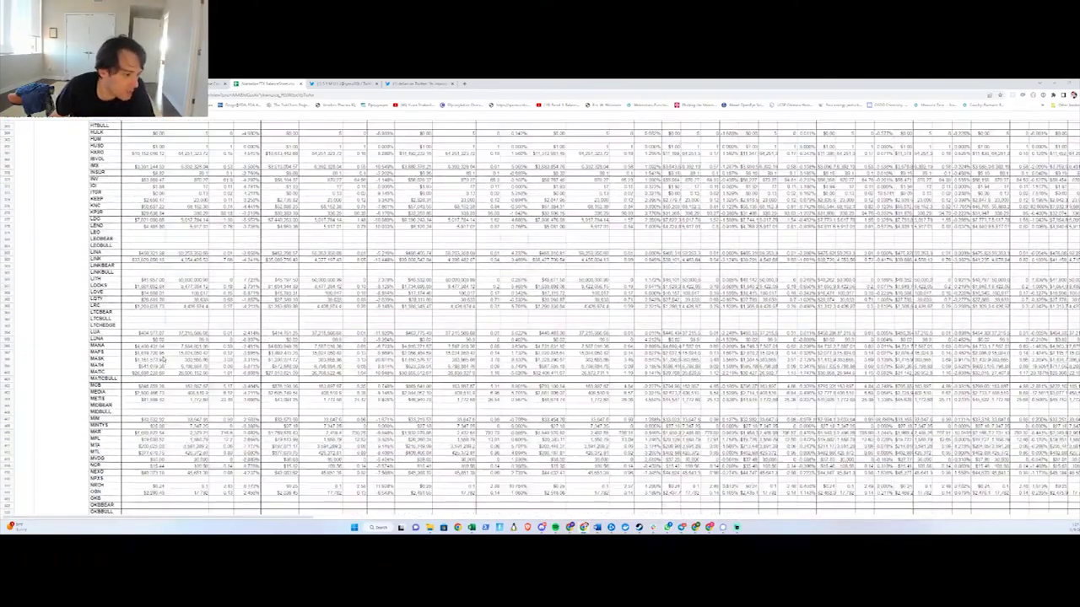
{"action": "scroll", "coordinate": [130, 323], "scroll_direction": "down", "scroll_amount": 8}
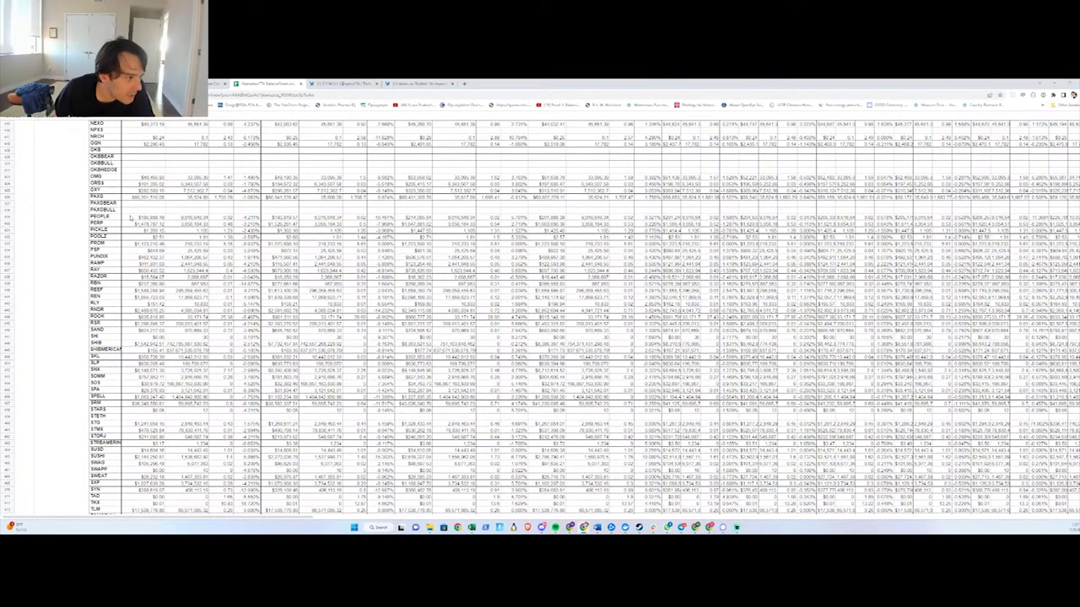
{"action": "left_click_drag", "start_coordinate": [91, 190], "coordinate": [172, 210]}
{"action": "left_click", "coordinate": [175, 211]}
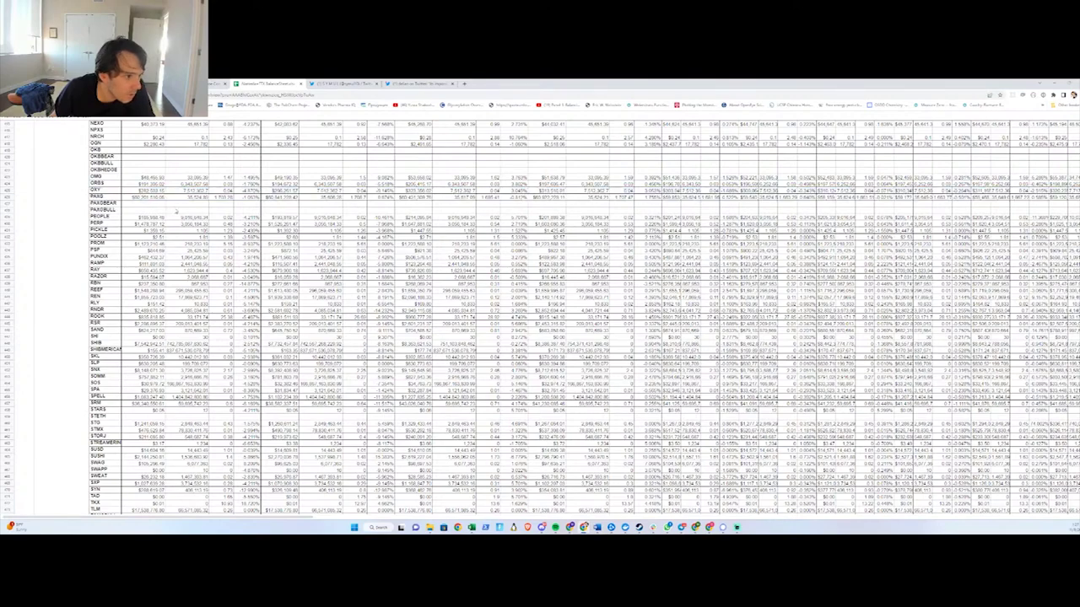
{"action": "scroll", "coordinate": [181, 245], "scroll_direction": "down", "scroll_amount": 10}
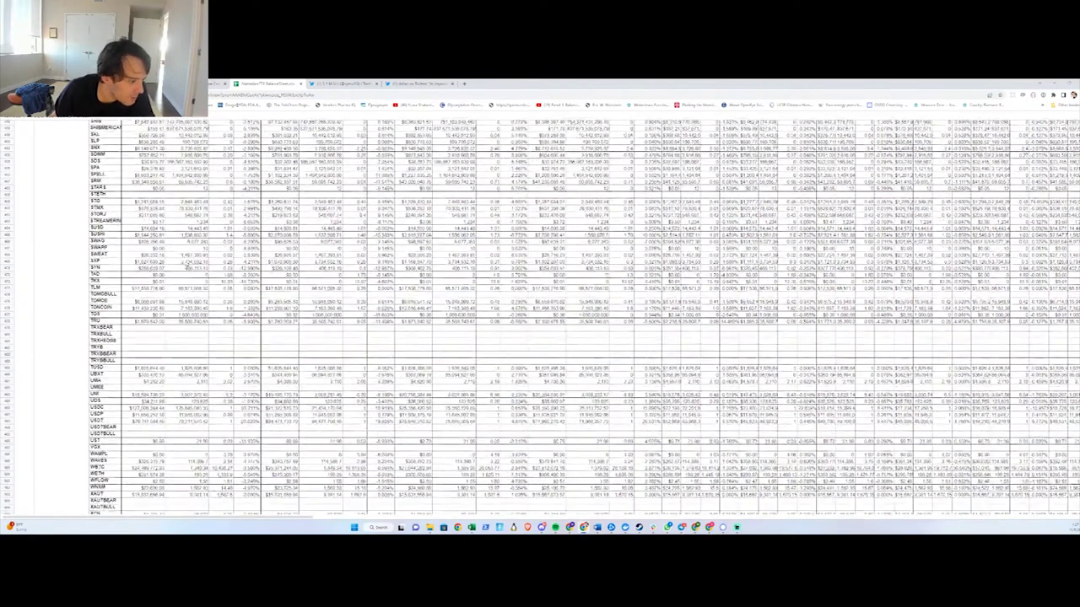
{"action": "left_click_drag", "start_coordinate": [101, 408], "coordinate": [167, 408]}
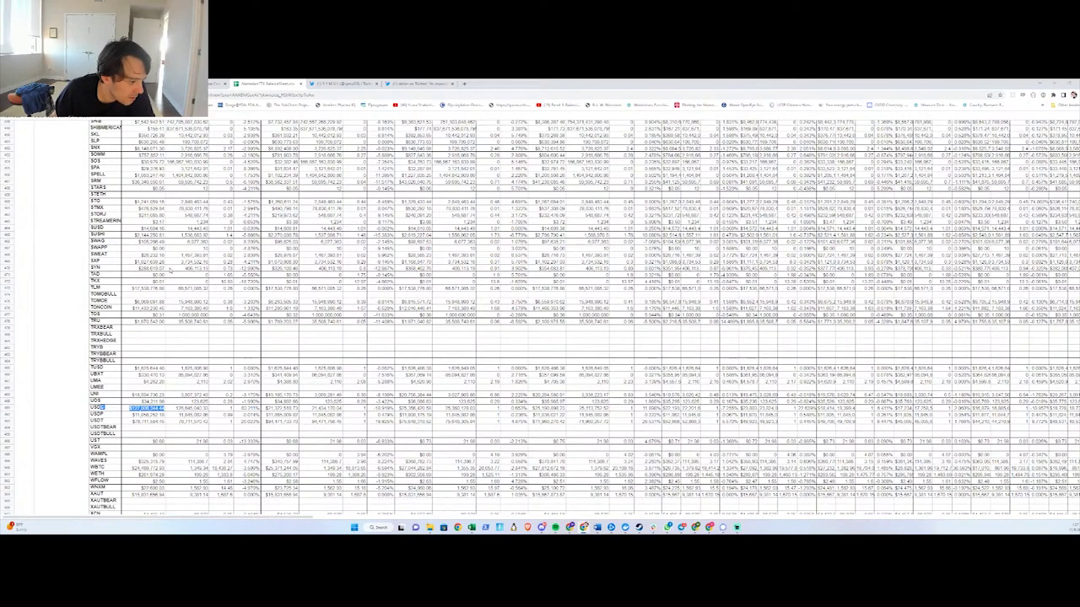
Examine the remaining ETH tokens and the other chains' 11/8 7:00pm balances, from FTM down to TRX and the Total row
{"action": "scroll", "coordinate": [540, 317], "scroll_direction": "down", "scroll_amount": 5}
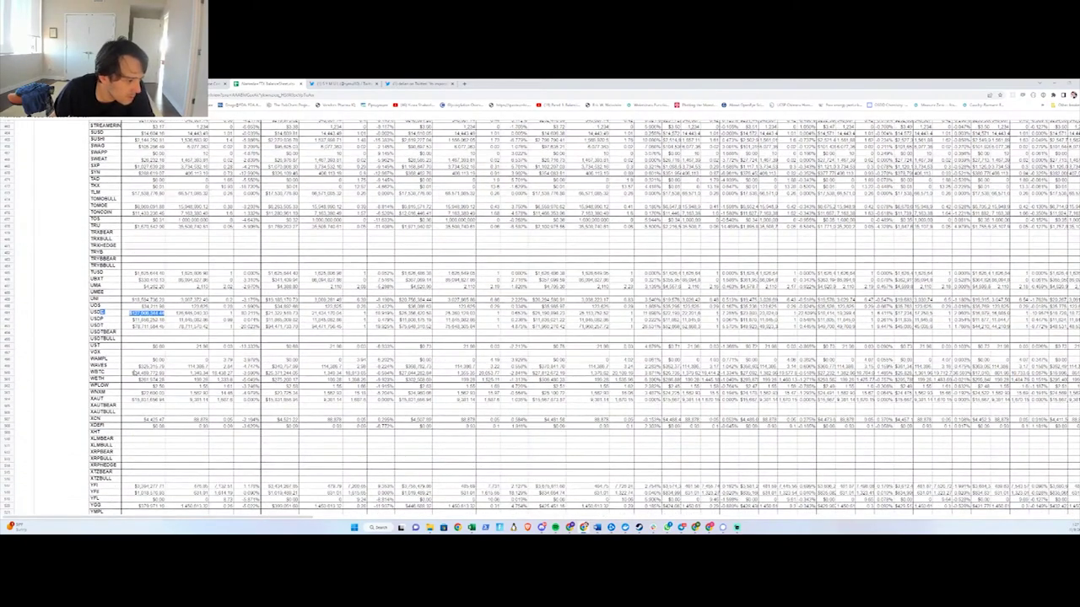
{"action": "scroll", "coordinate": [140, 359], "scroll_direction": "down", "scroll_amount": 12}
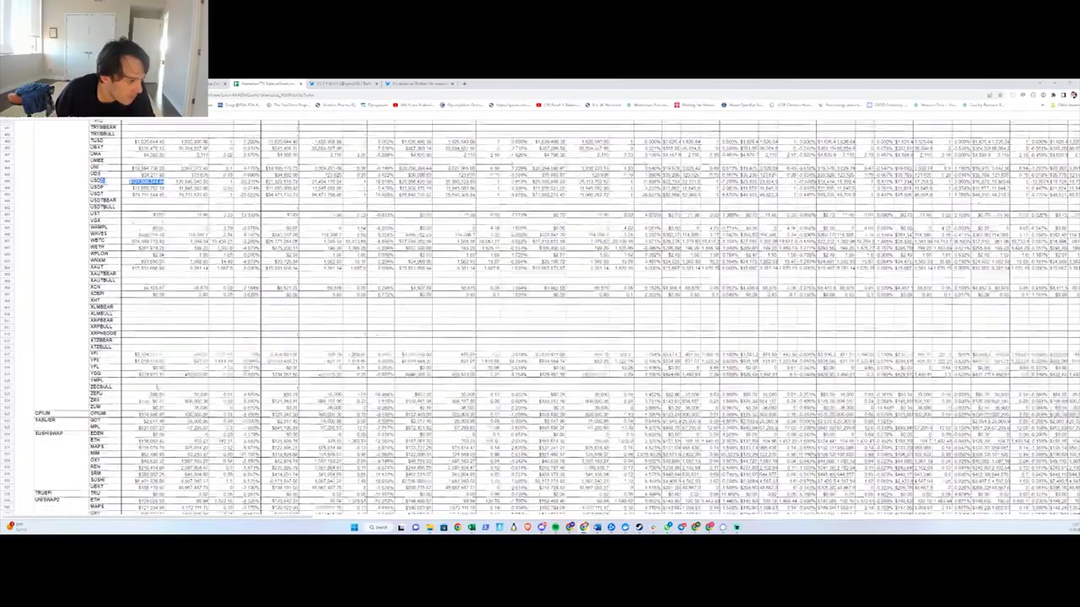
{"action": "scroll", "coordinate": [144, 386], "scroll_direction": "down", "scroll_amount": 9}
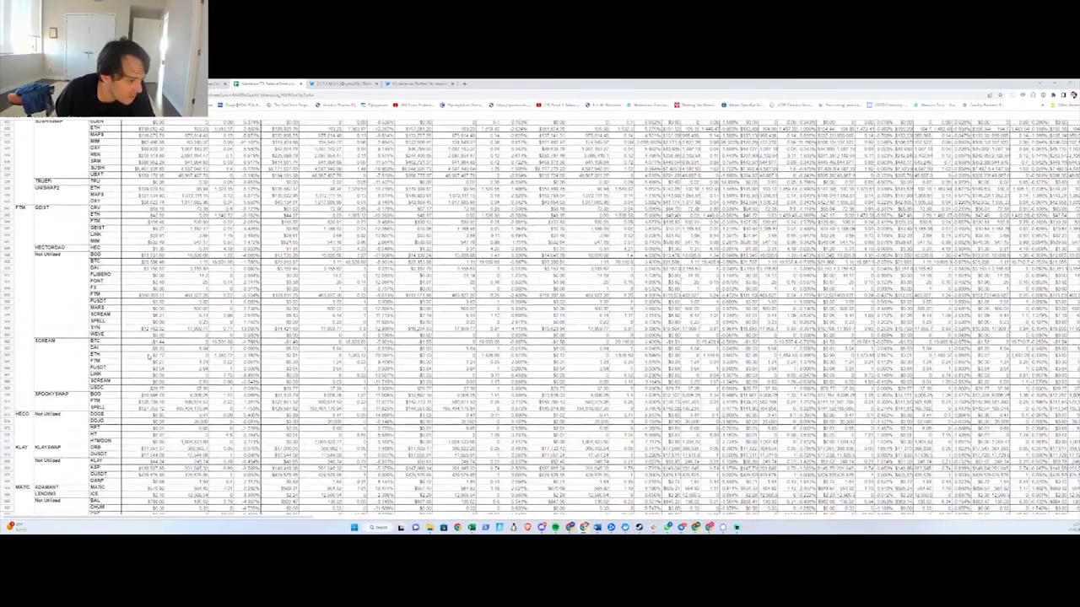
{"action": "scroll", "coordinate": [150, 356], "scroll_direction": "down", "scroll_amount": 12}
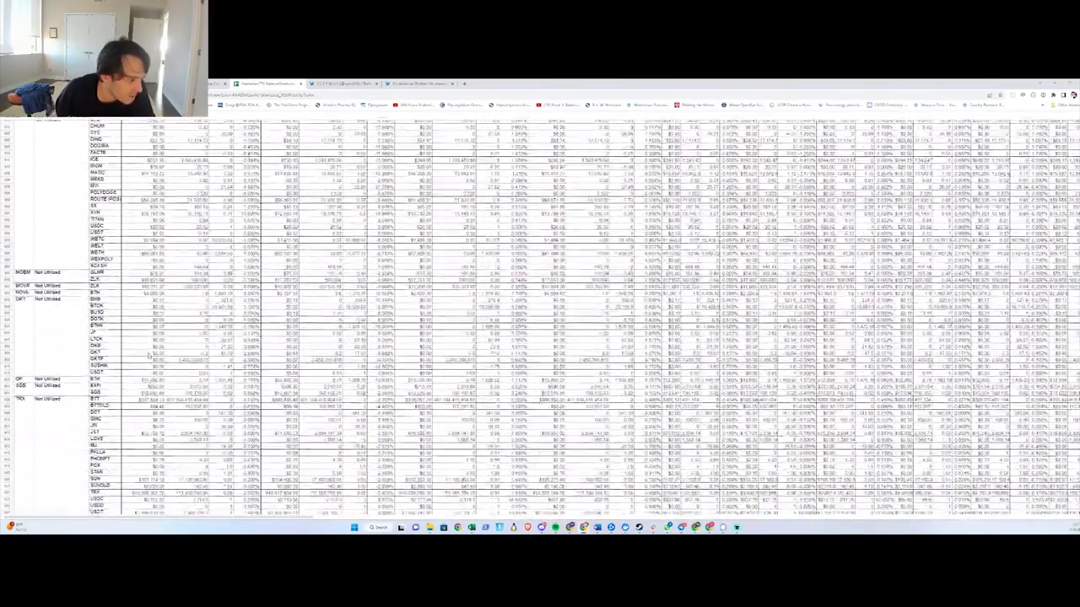
{"action": "scroll", "coordinate": [150, 356], "scroll_direction": "down", "scroll_amount": 2}
{"action": "left_click_drag", "start_coordinate": [141, 511], "coordinate": [145, 485]}
{"action": "left_click", "coordinate": [145, 485]}
Switch to a blank Excel workbook and list the TRX chain's main holdings in millions: TRX at 10 and USDT at 7
{"action": "left_click", "coordinate": [471, 528]}
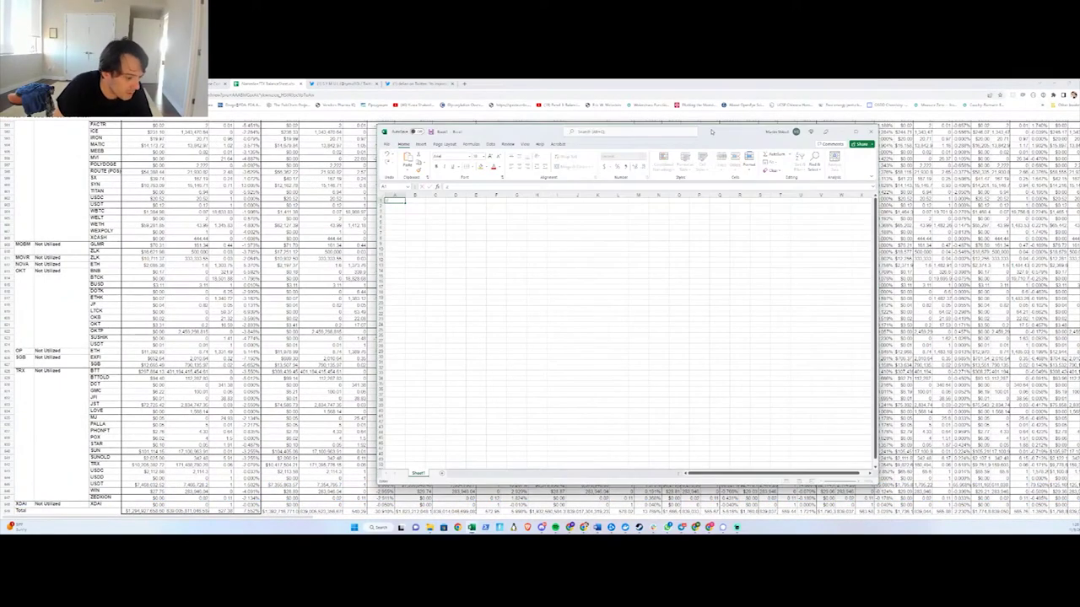
{"action": "type", "text": "TRX"}
{"action": "key", "text": "Tab"}
{"action": "type", "text": "10"}
{"action": "key", "text": "Return"}
{"action": "type", "text": "USDT"}
{"action": "key", "text": "Tab"}
{"action": "type", "text": "7"}
{"action": "key", "text": "Return"}
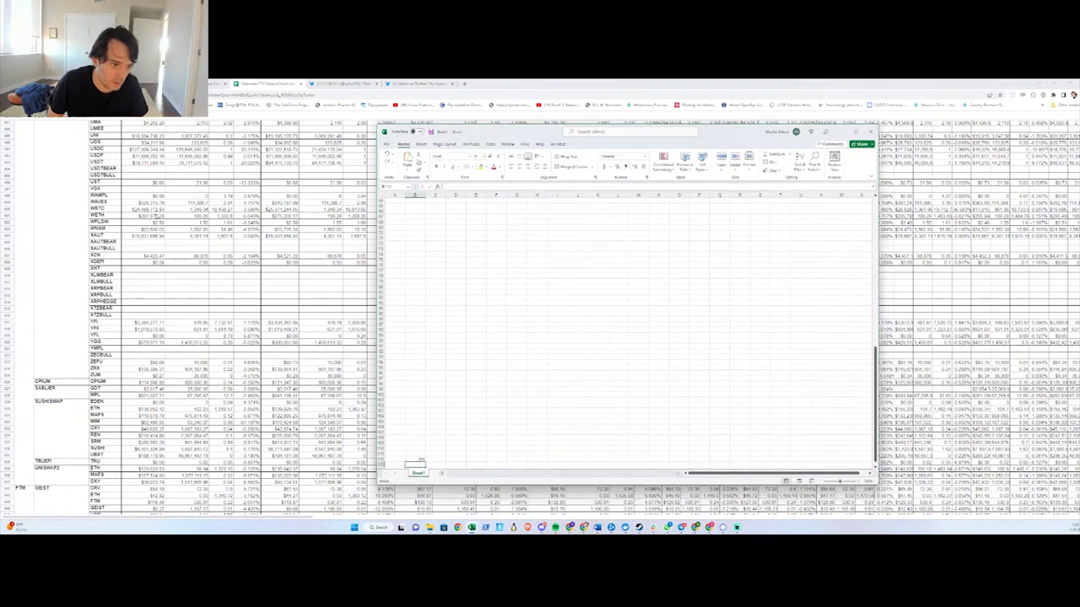
Check the ETH token balances up to USDT in the shared sheet and enter USDT at 79 again below UNI in the Excel list
{"action": "key", "text": "Down"}
{"action": "key", "text": "ctrl+Down"}
{"action": "key", "text": "Left"}
{"action": "key", "text": "Down"}
{"action": "key", "text": "alt+Tab"}
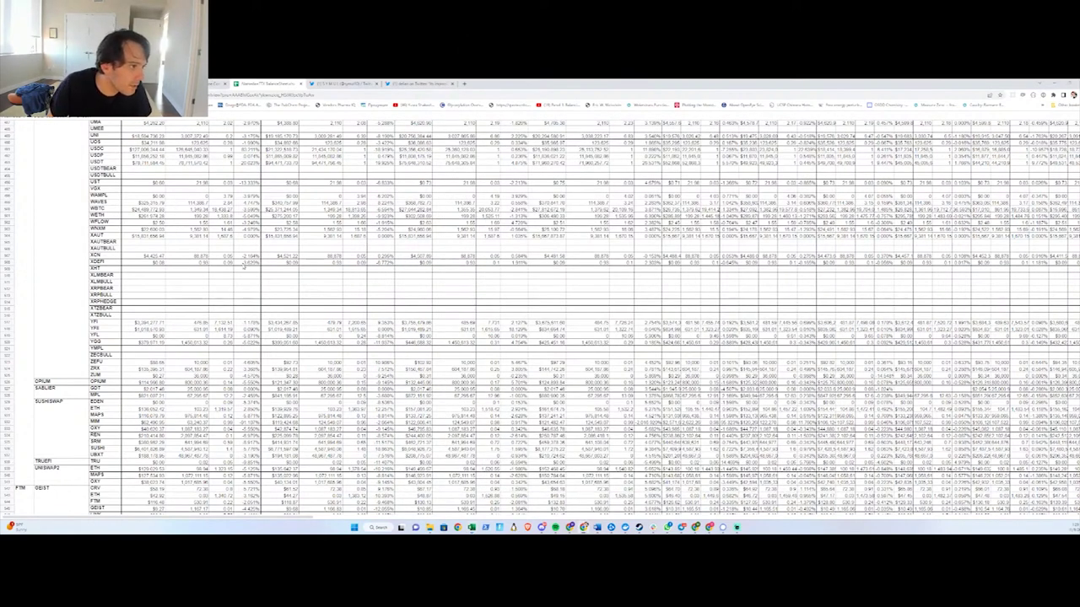
{"action": "scroll", "coordinate": [540, 319], "scroll_direction": "up", "scroll_amount": 5}
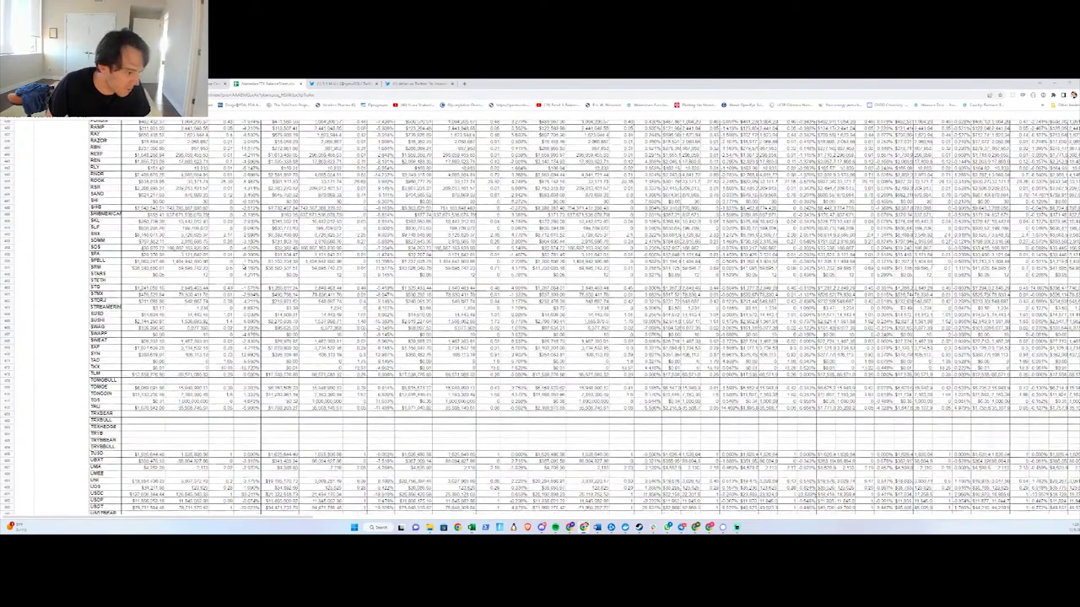
{"action": "key", "text": "alt+Tab"}
{"action": "type", "text": "USDT"}
{"action": "key", "text": "Tab"}
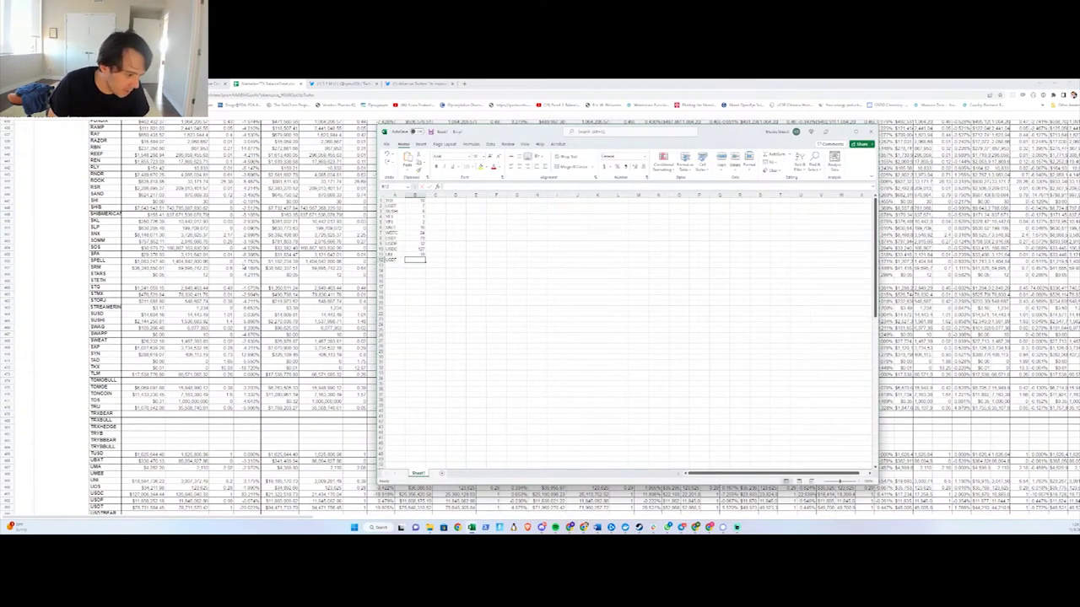
{"action": "key", "text": "Return"}
Enter USDP at 12 and USDC at 127 again below the repeated USDT row
{"action": "type", "text": "USDP"}
{"action": "key", "text": "Tab"}
{"action": "type", "text": "12"}
{"action": "key", "text": "Return"}
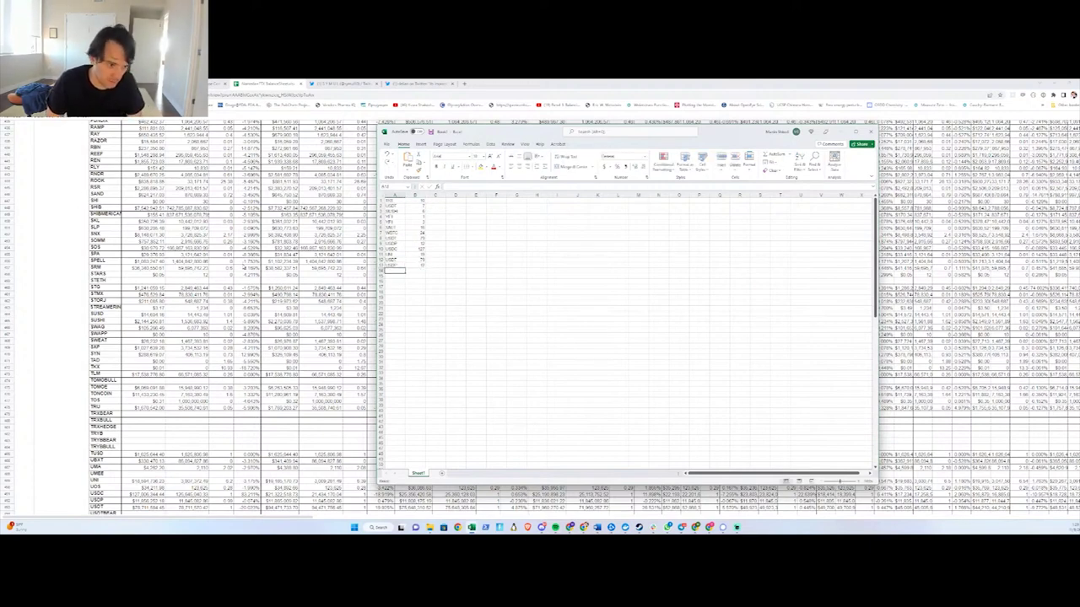
{"action": "type", "text": "USDC"}
{"action": "key", "text": "Tab"}
{"action": "type", "text": "127"}
{"action": "key", "text": "Return"}
Move the repeated USDT, USDP and USDC entries to C8:D10, beside the original entries
{"action": "key", "text": "Up"}
{"action": "key", "text": "shift+Up"}
{"action": "key", "text": "shift+Up"}
{"action": "key", "text": "shift+Right"}
{"action": "key", "text": "ctrl+c"}
{"action": "key", "text": "Up"}
{"action": "key", "text": "Up"}
{"action": "key", "text": "Up"}
{"action": "key", "text": "Up"}
{"action": "key", "text": "Up"}
{"action": "key", "text": "Up"}
{"action": "key", "text": "Right"}
{"action": "key", "text": "Right"}
{"action": "key", "text": "ctrl+v"}
Compare the repeated stablecoin entries in C8:D10 with the original names and values in A8:B10
{"action": "key", "text": "Down"}
{"action": "key", "text": "Down"}
{"action": "key", "text": "Right"}
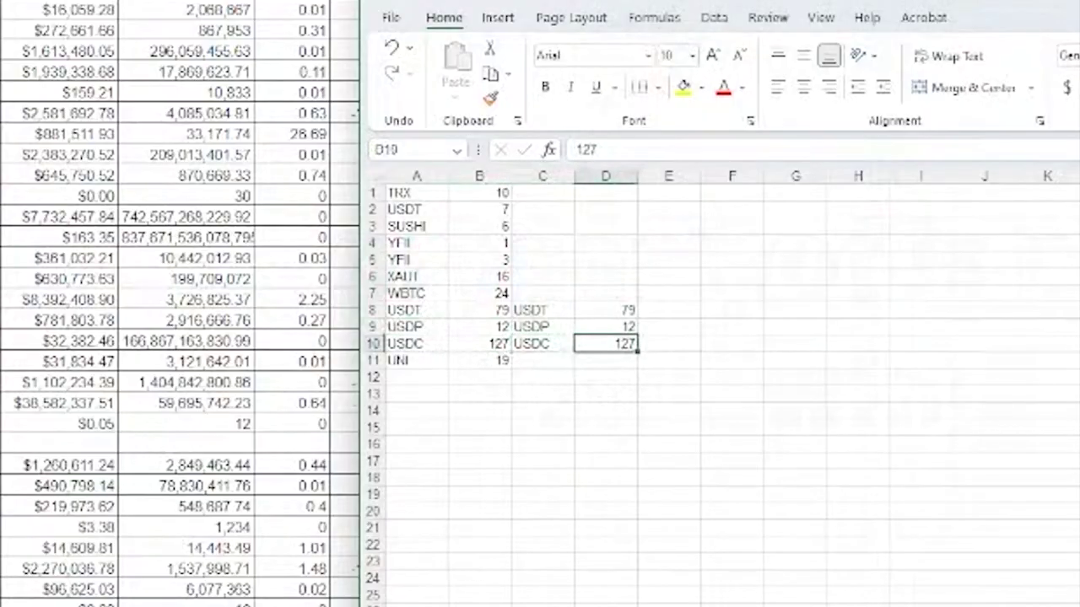
{"action": "key", "text": "Left"}
{"action": "key", "text": "Left"}
{"action": "key", "text": "Left"}
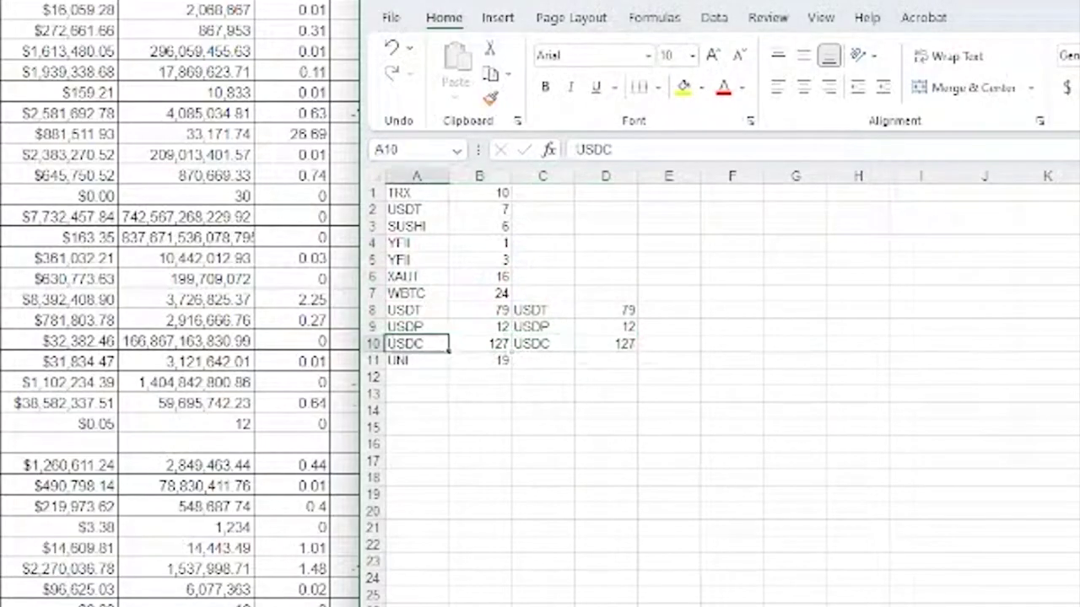
{"action": "key", "text": "Right"}
{"action": "key", "text": "Down"}
{"action": "key", "text": "Right"}
{"action": "key", "text": "Right"}
{"action": "key", "text": "Down"}
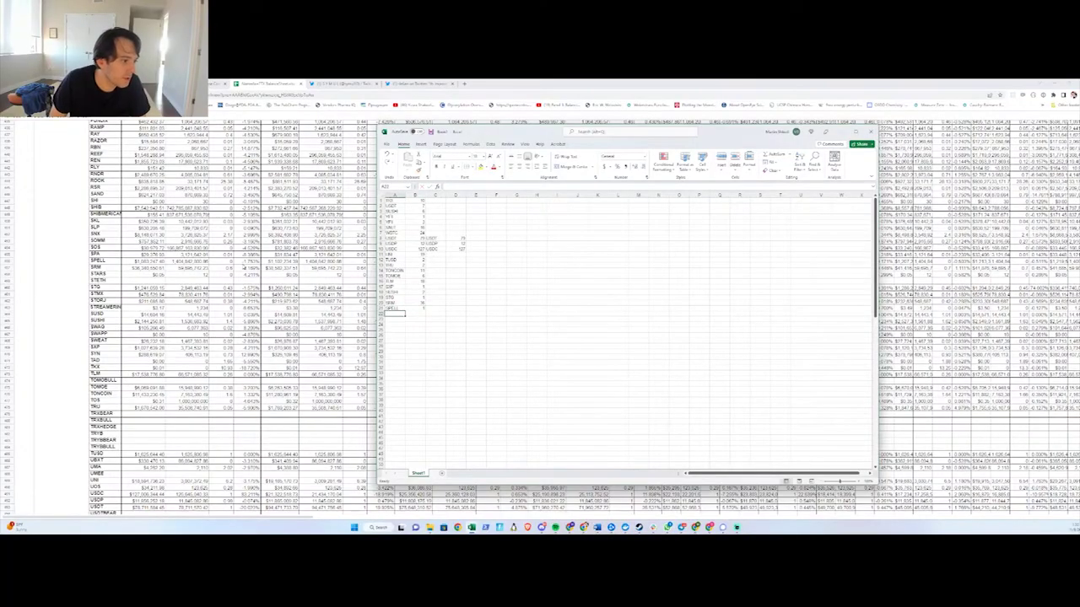
Add SNX at 8 and SHIB with its rounded value in millions to the end of the token list
{"action": "type", "text": "SNX"}
{"action": "key", "text": "Tab"}
{"action": "type", "text": "8"}
{"action": "key", "text": "Return"}
{"action": "type", "text": "SHI"}
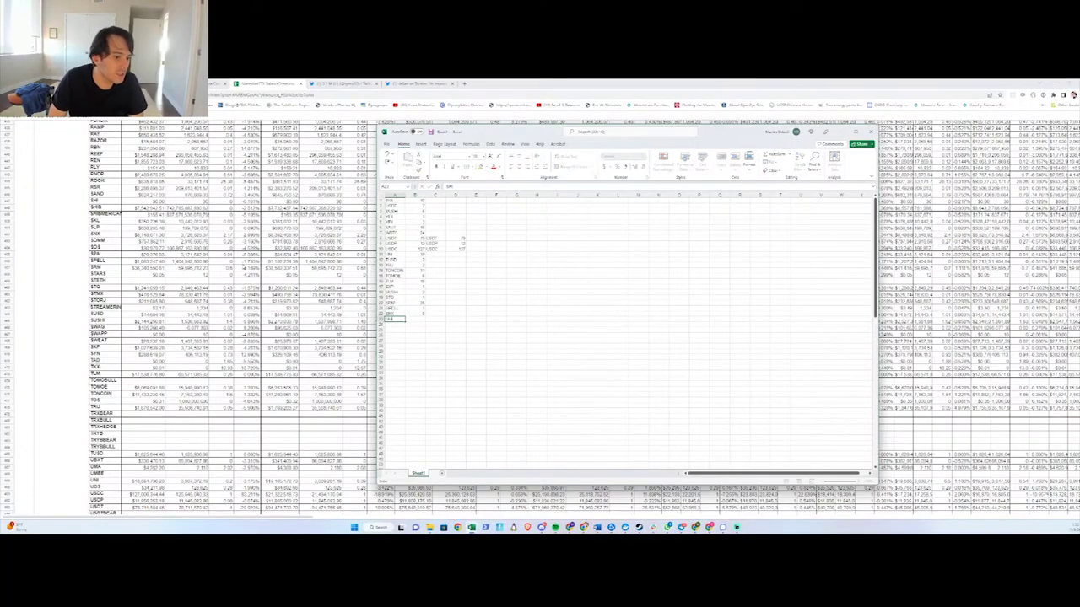
{"action": "key", "text": "Return"}
{"action": "key", "text": "Return"}
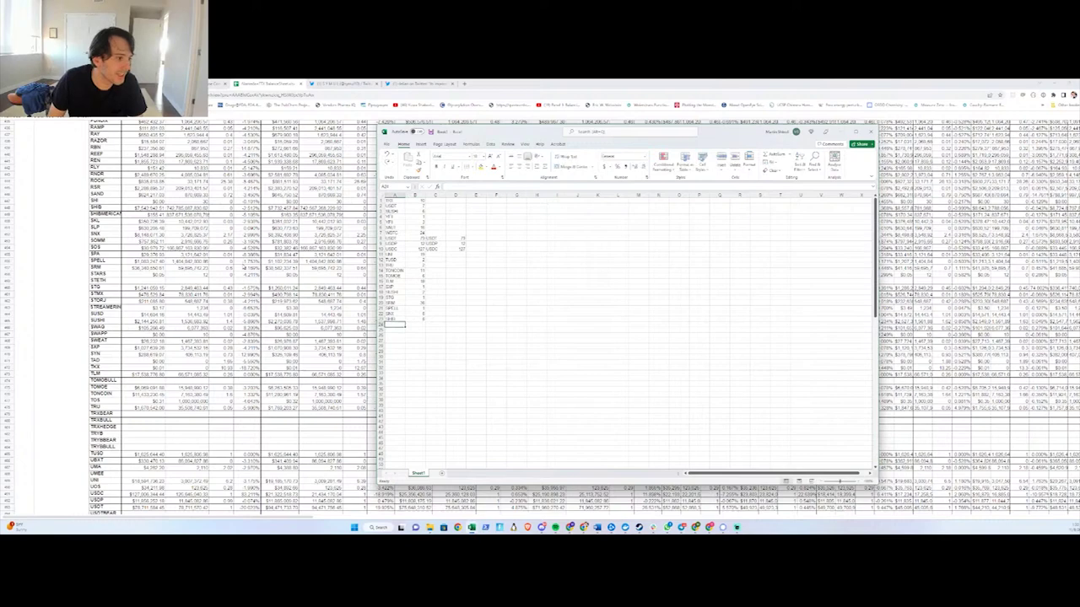
Add RSR at 2 and RNDR at 2.5 to the token list
{"action": "type", "text": "RSR"}
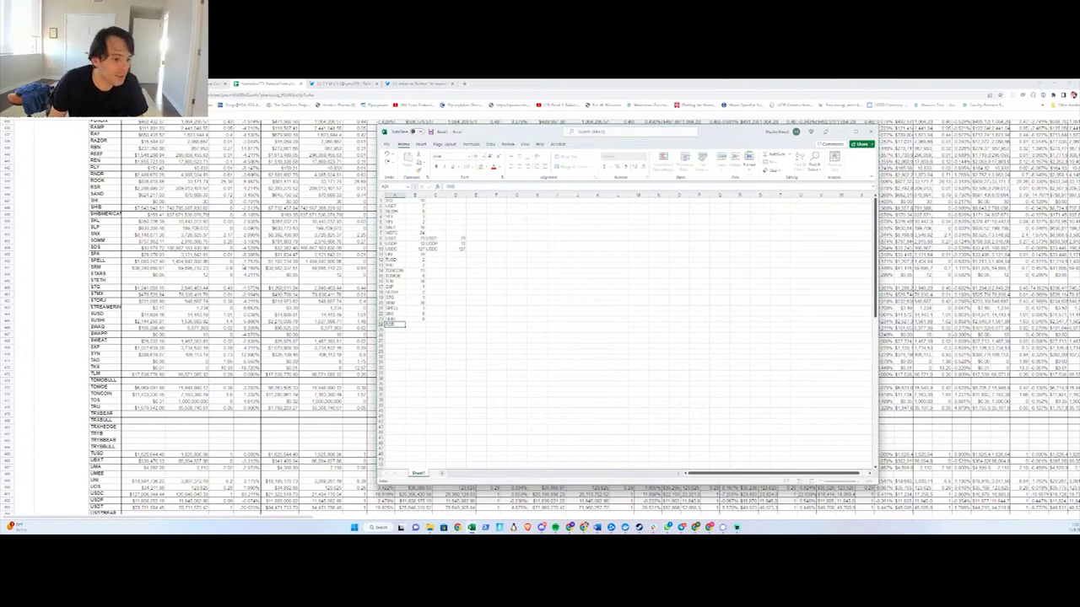
{"action": "key", "text": "Return"}
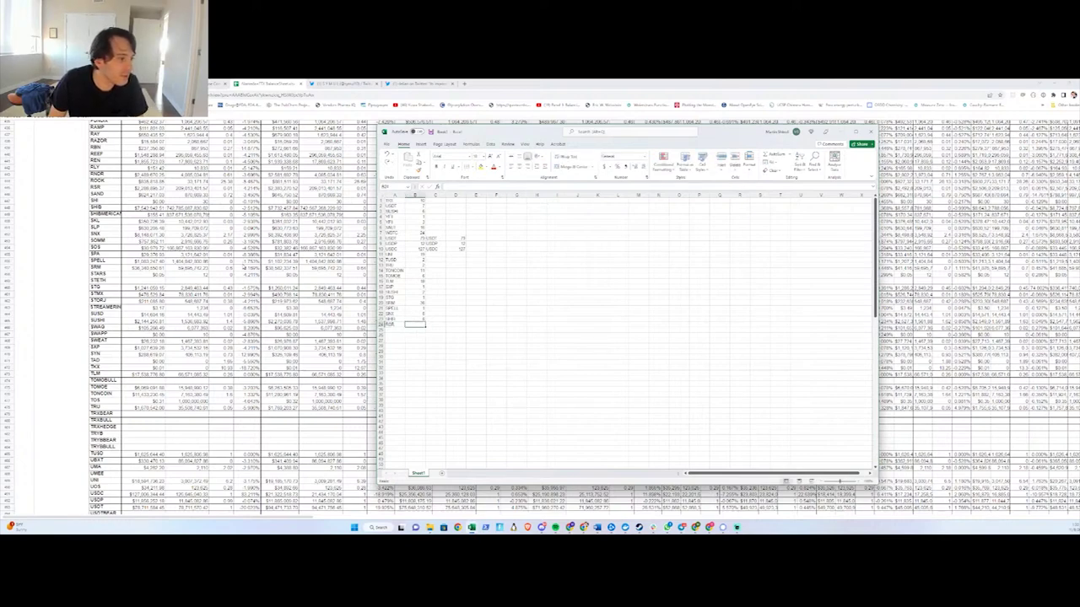
{"action": "type", "text": "2"}
{"action": "key", "text": "Return"}
{"action": "type", "text": "RNDR"}
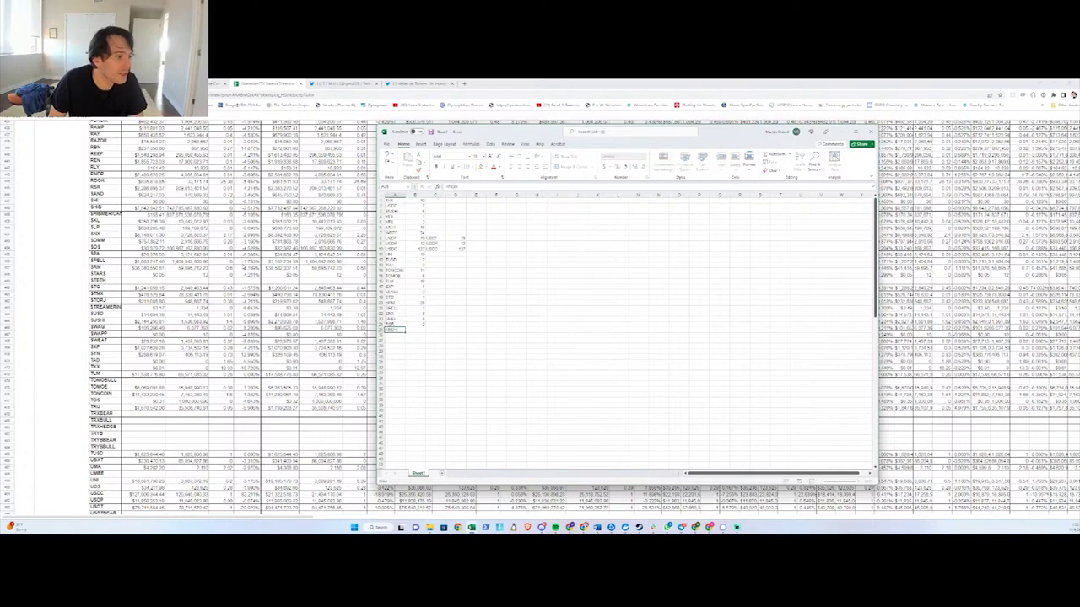
{"action": "key", "text": "Return"}
{"action": "type", "text": "2.5"}
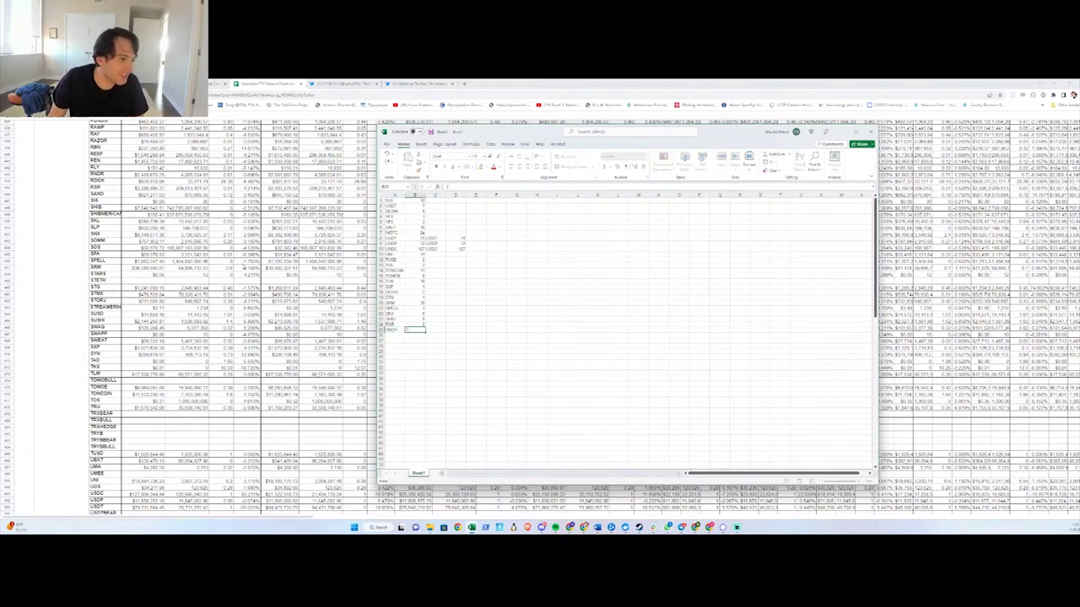
{"action": "key", "text": "Return"}
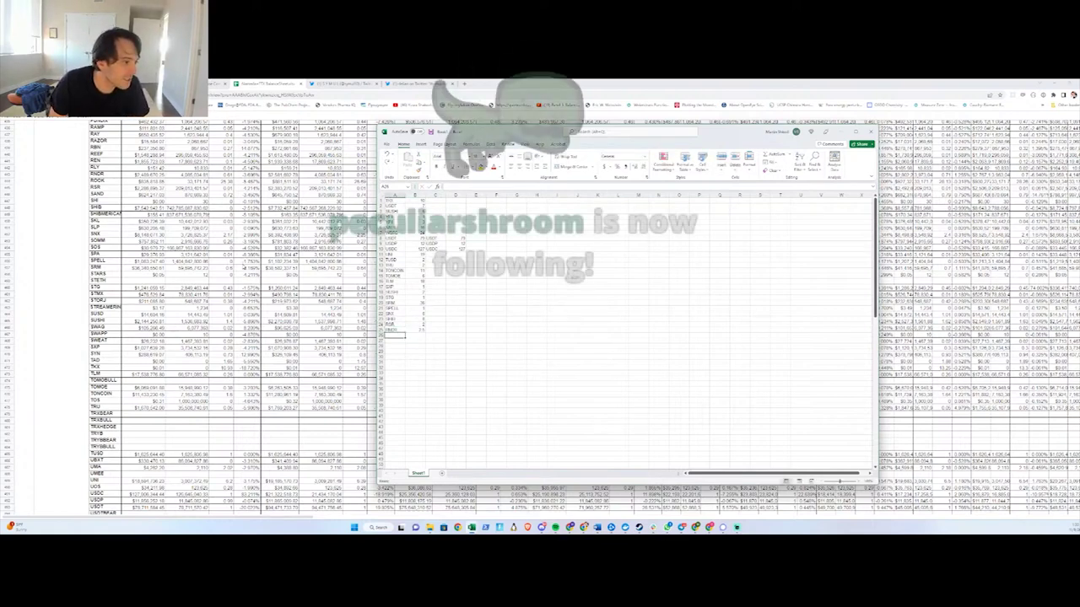
Add REN at 1.9 and REEF at 1.5 to the token list
{"action": "type", "text": "REN"}
{"action": "key", "text": "Tab"}
{"action": "type", "text": "1.9"}
{"action": "key", "text": "Return"}
{"action": "type", "text": "DEEP"}
{"action": "key", "text": "Tab"}
{"action": "type", "text": "1.5"}
{"action": "key", "text": "Return"}
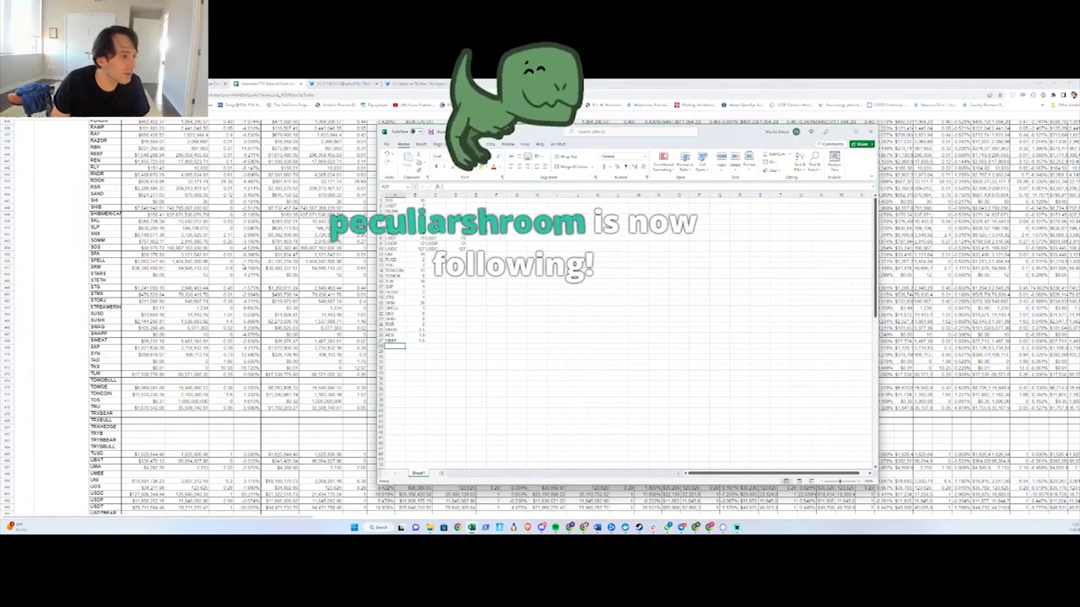
Bring the L through R token balances into view and add PROM at 1 and PERP at 1.5 to the Excel list
{"action": "scroll", "coordinate": [279, 252], "scroll_direction": "up", "scroll_amount": 10}
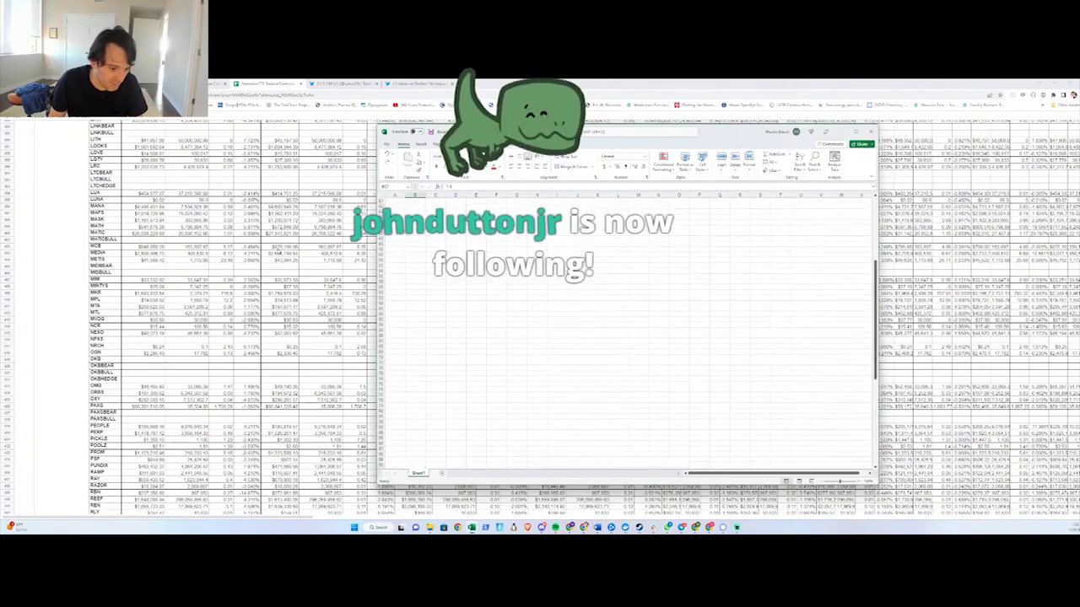
{"action": "key", "text": "ctrl+Up"}
{"action": "key", "text": "Down"}
{"action": "key", "text": "Left"}
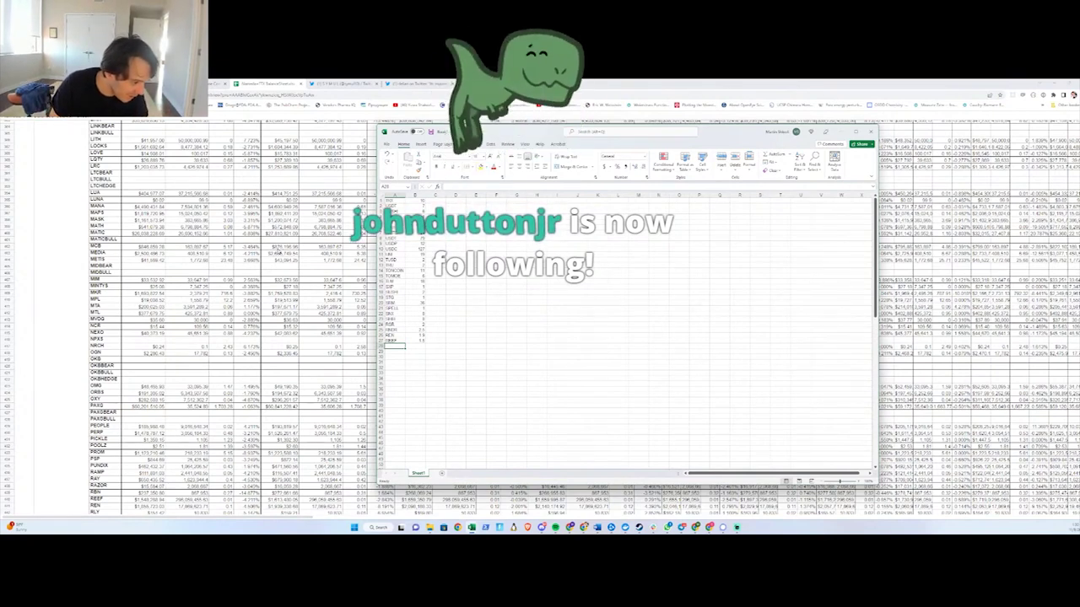
{"action": "type", "text": "PROM"}
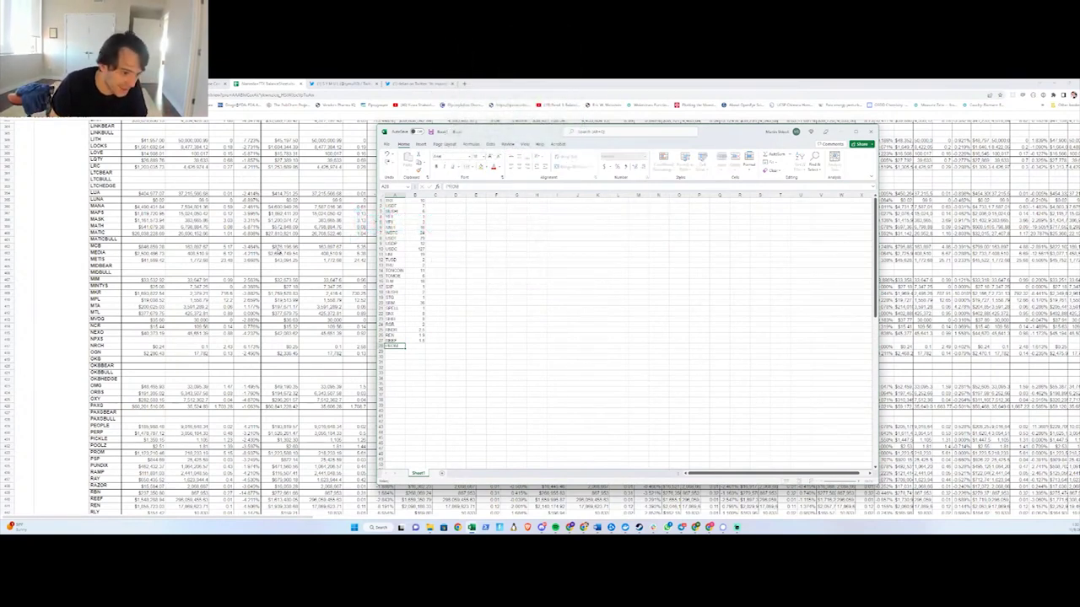
{"action": "key", "text": "Tab"}
{"action": "type", "text": "1"}
{"action": "key", "text": "Return"}
{"action": "type", "text": "PERP"}
{"action": "key", "text": "Tab"}
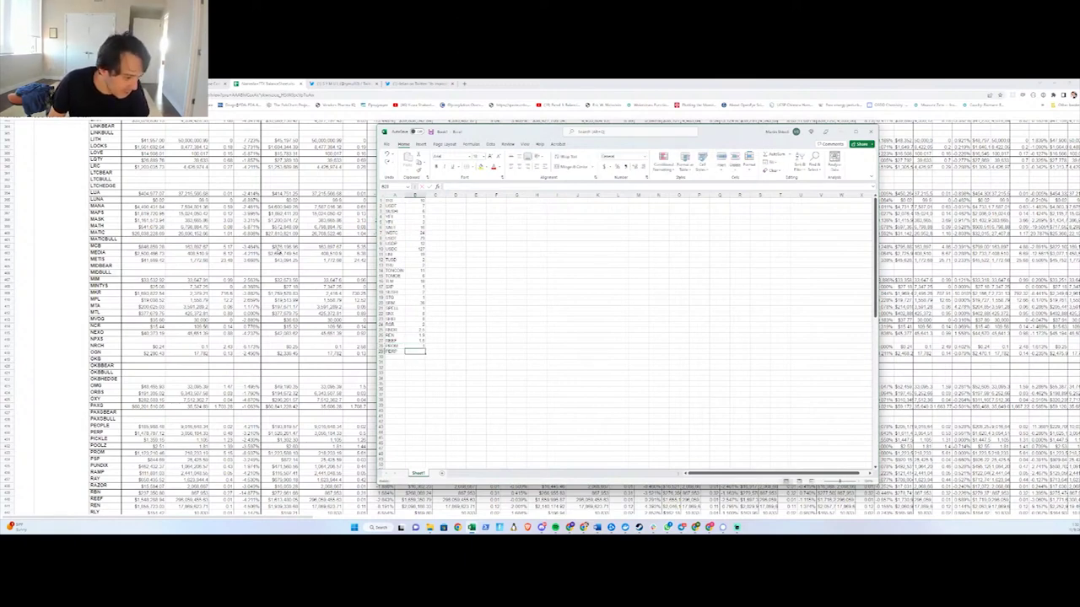
{"action": "type", "text": "1.5"}
{"action": "key", "text": "Return"}
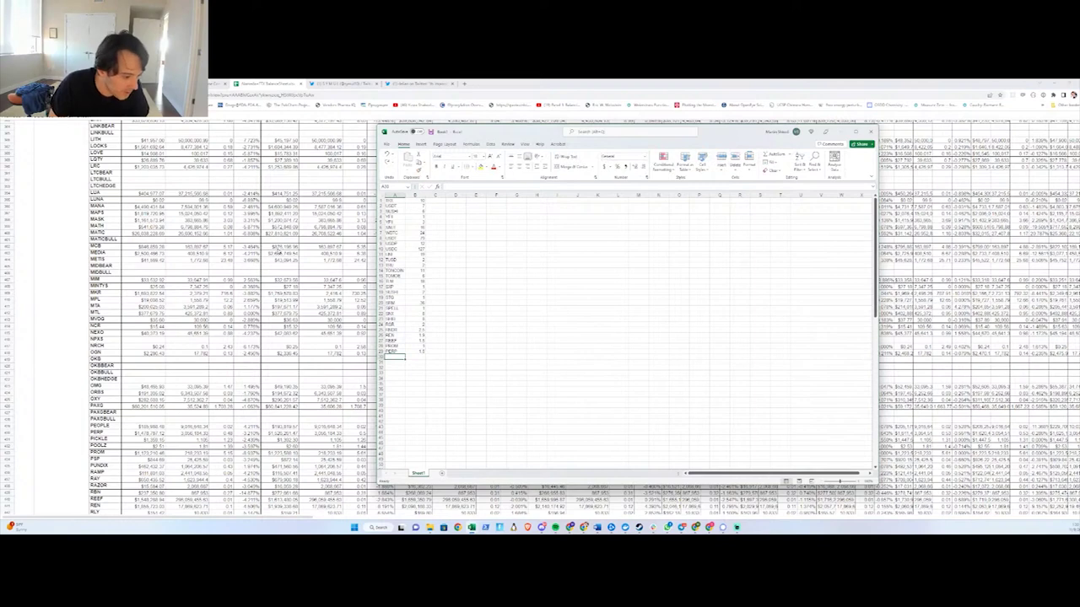
Add PAXG at 80 and MKR at 1.7 to the token list
{"action": "type", "text": "P"}
{"action": "key", "text": "Return"}
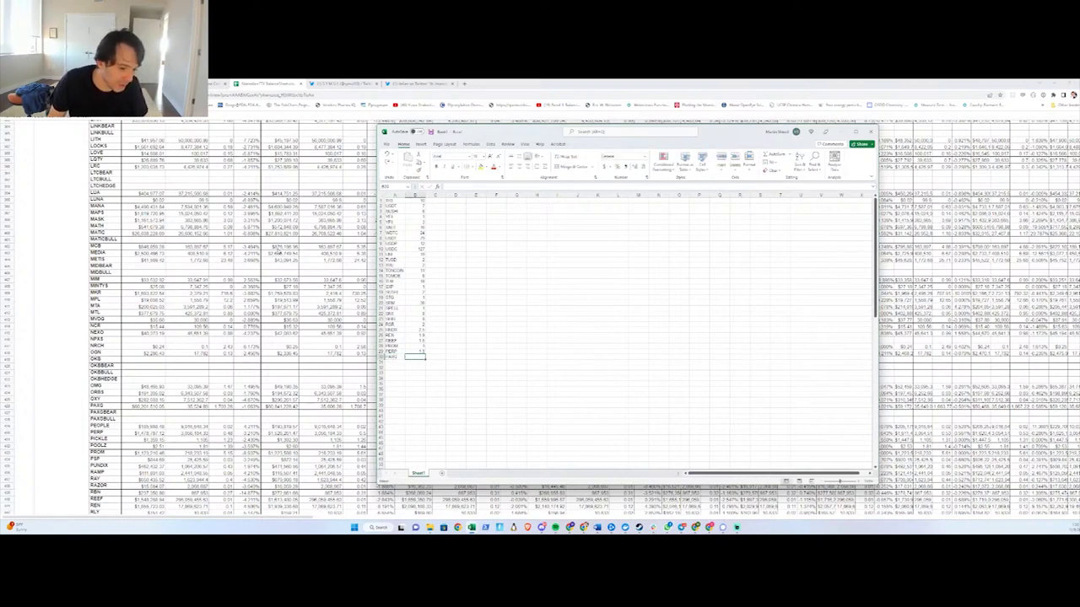
{"action": "type", "text": "MKR"}
{"action": "key", "text": "Tab"}
{"action": "type", "text": "1.7"}
{"action": "key", "text": "Return"}
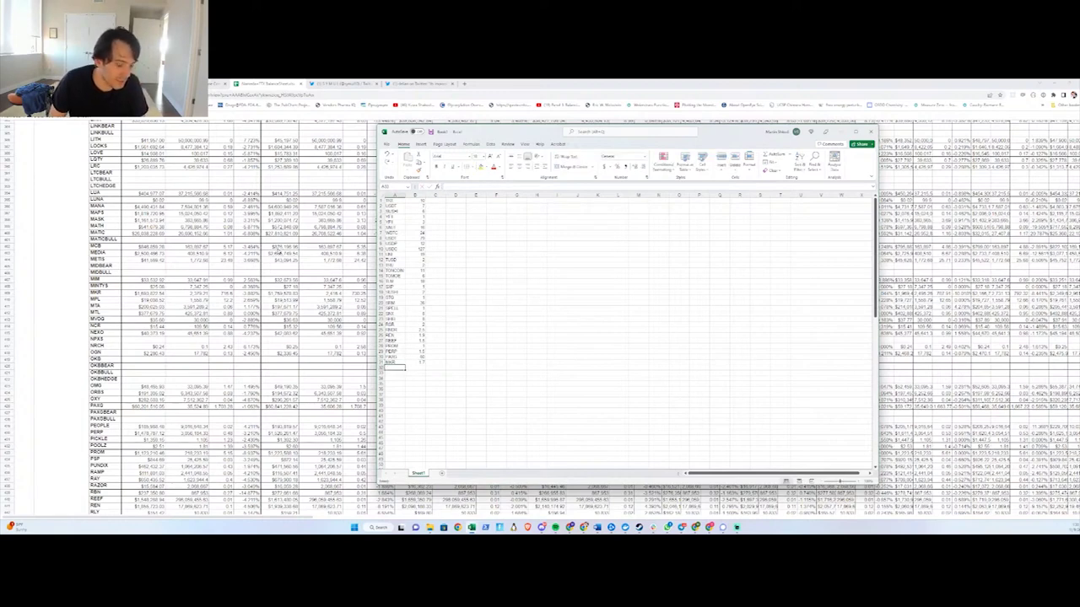
Add MEDIA at 2.5 and MATIC at 26 to the token list
{"action": "type", "text": "MEDIA"}
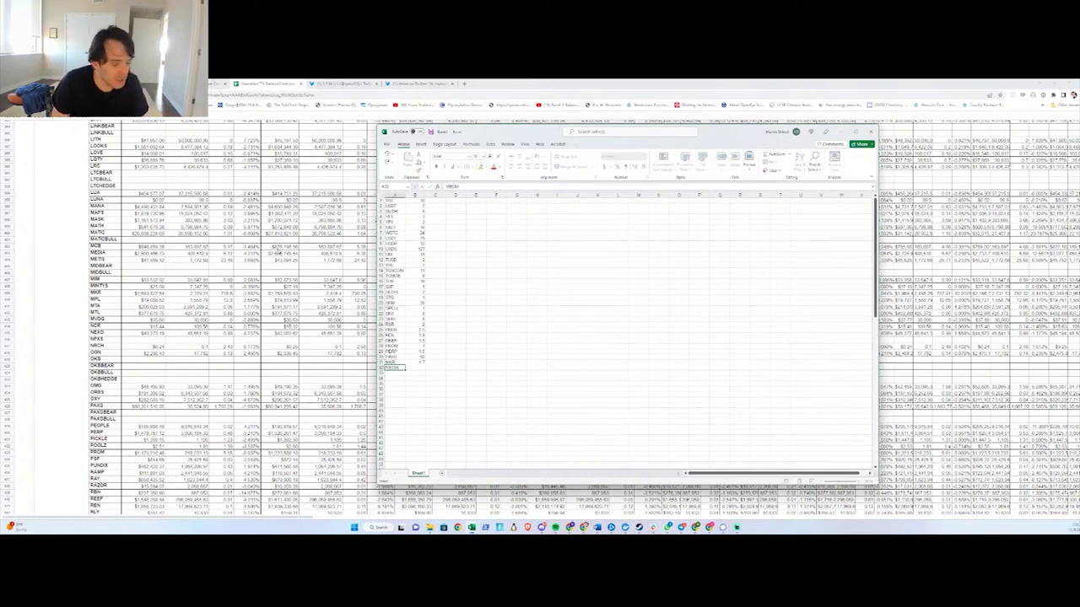
{"action": "key", "text": "Tab"}
{"action": "type", "text": "2.5"}
{"action": "key", "text": "Return"}
{"action": "type", "text": "MATIC"}
{"action": "key", "text": "Tab"}
{"action": "type", "text": "28"}
{"action": "key", "text": "Return"}
Add MASK at 1.2 and MAPS at 1.8 to the token list
{"action": "type", "text": "MASK"}
{"action": "key", "text": "Tab"}
{"action": "type", "text": "1.2"}
{"action": "key", "text": "Return"}
{"action": "type", "text": "MAPS"}
{"action": "key", "text": "Tab"}
{"action": "type", "text": "1.8"}
{"action": "key", "text": "Return"}
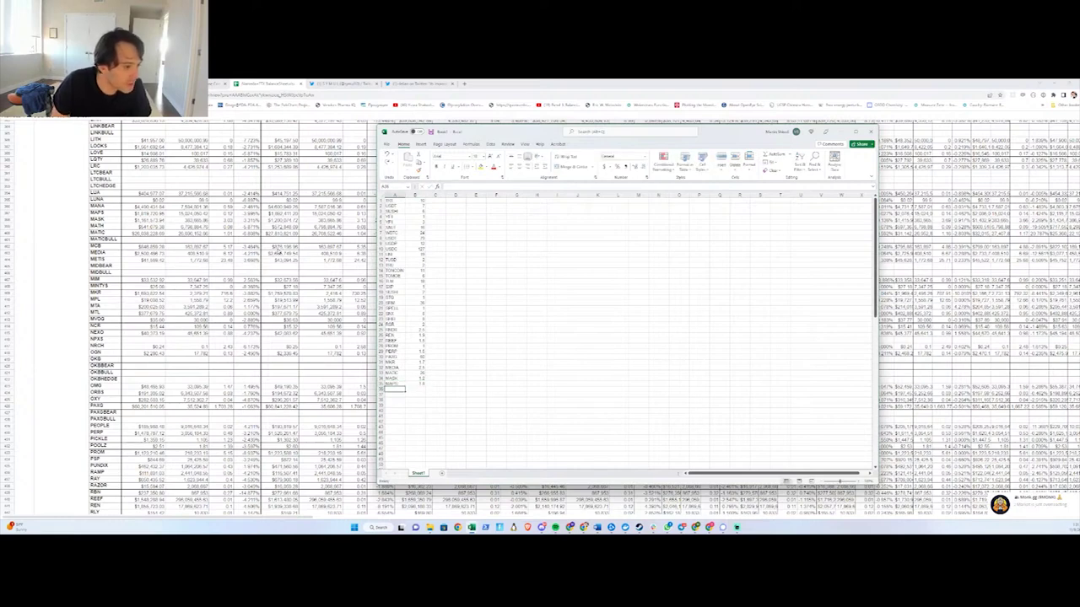
Add MANA at 4.5 and LRC at 1.2 to the token list
{"action": "type", "text": "MANA"}
{"action": "key", "text": "Tab"}
{"action": "type", "text": "4.5"}
{"action": "key", "text": "Return"}
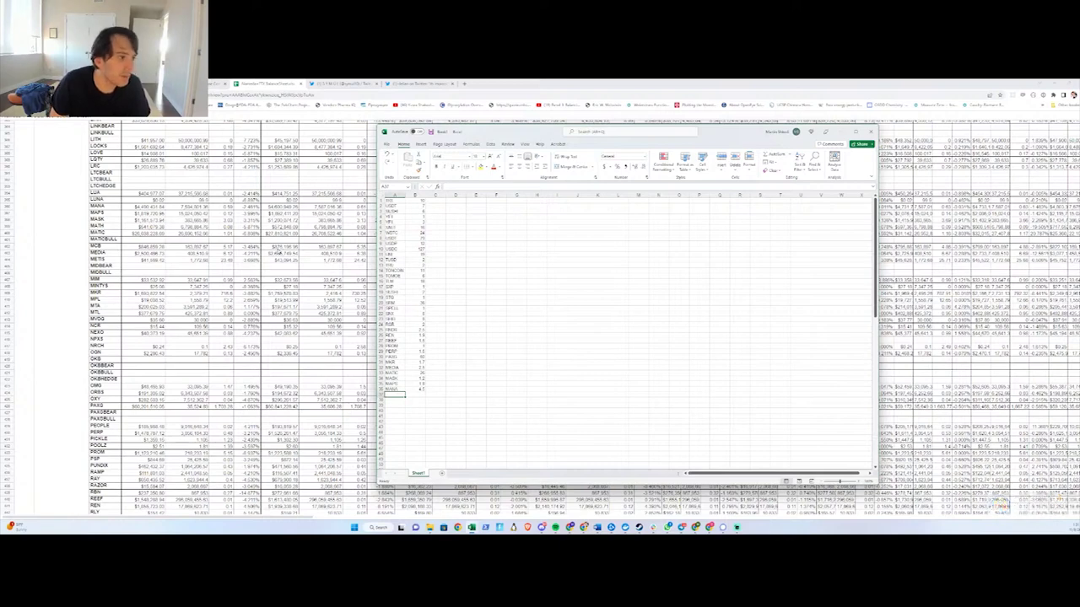
{"action": "type", "text": "LRC"}
{"action": "key", "text": "Tab"}
{"action": "type", "text": "1.2"}
{"action": "key", "text": "Return"}
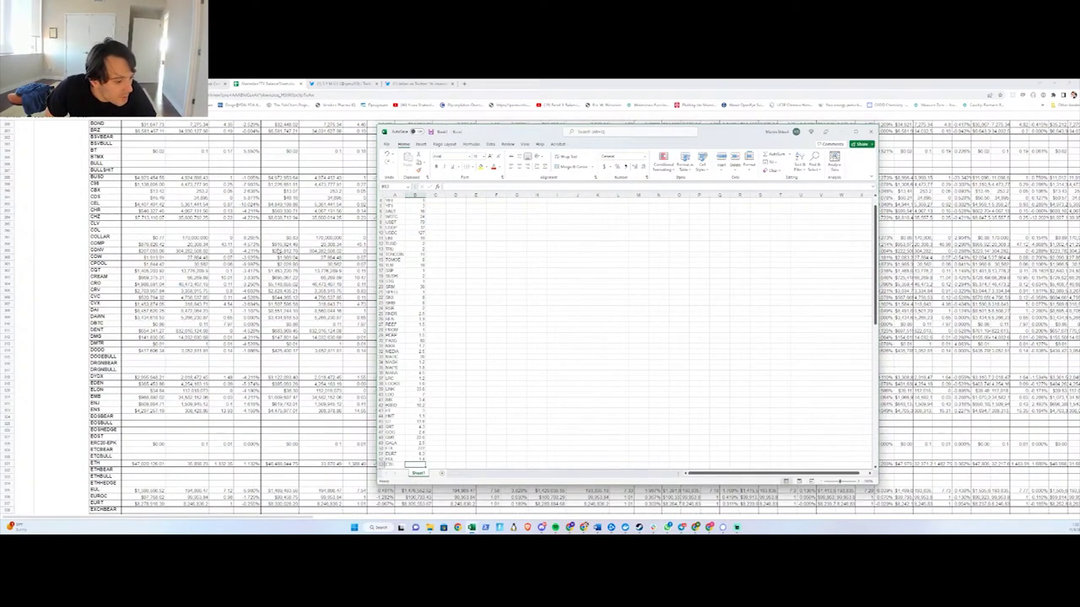
Enter 47 as the ETH value and add ENS to the token list
{"action": "type", "text": "47"}
{"action": "key", "text": "Return"}
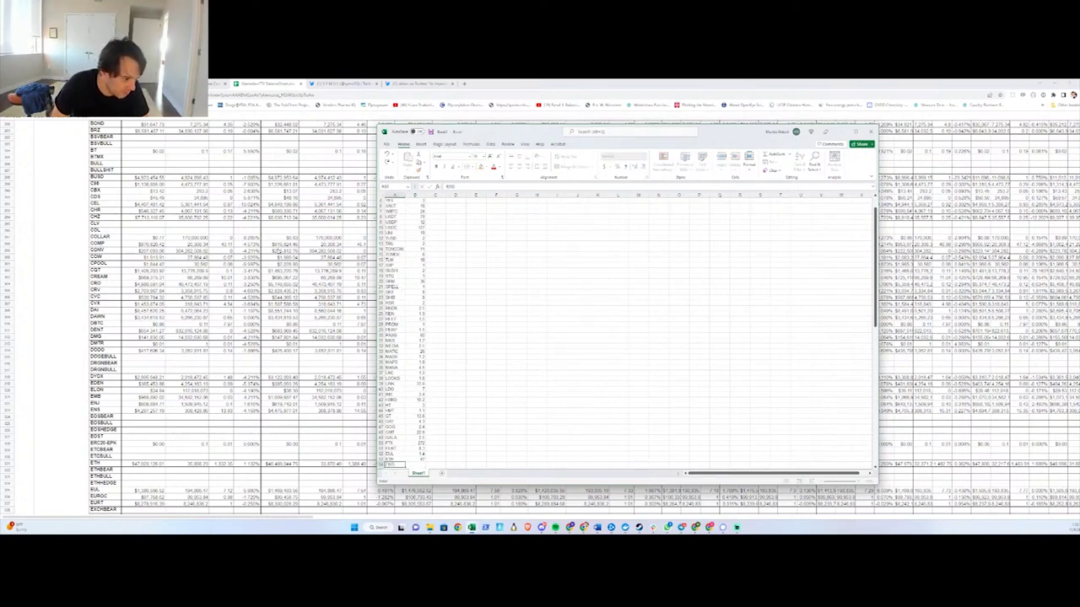
{"action": "scroll", "coordinate": [624, 329], "scroll_direction": "down", "scroll_amount": 1}
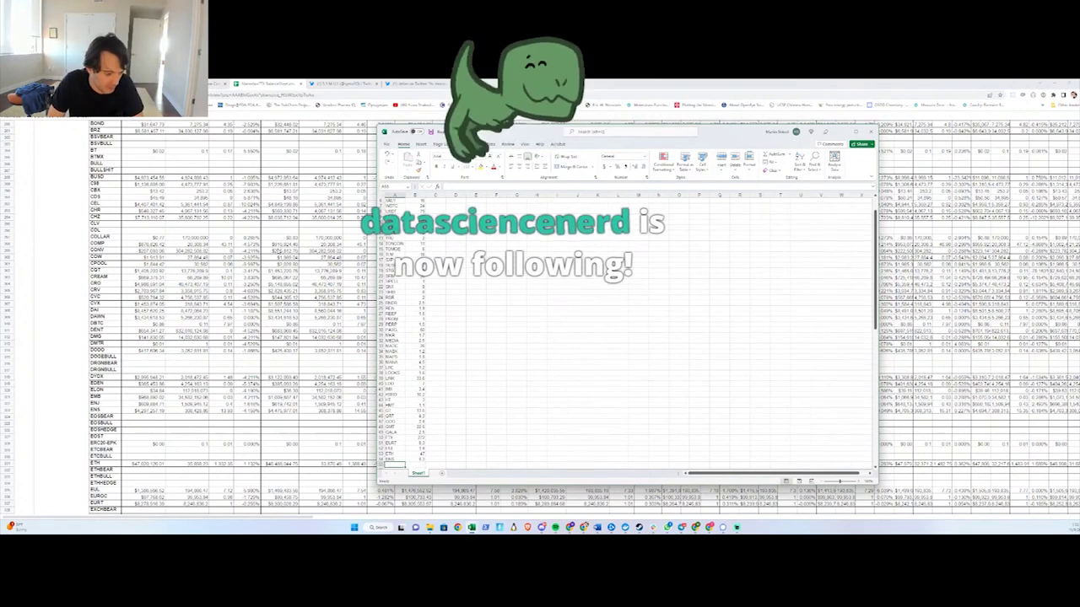
Add DYDX at 3 and DAWN at 3.4 to the token list
{"action": "type", "text": "DYDX"}
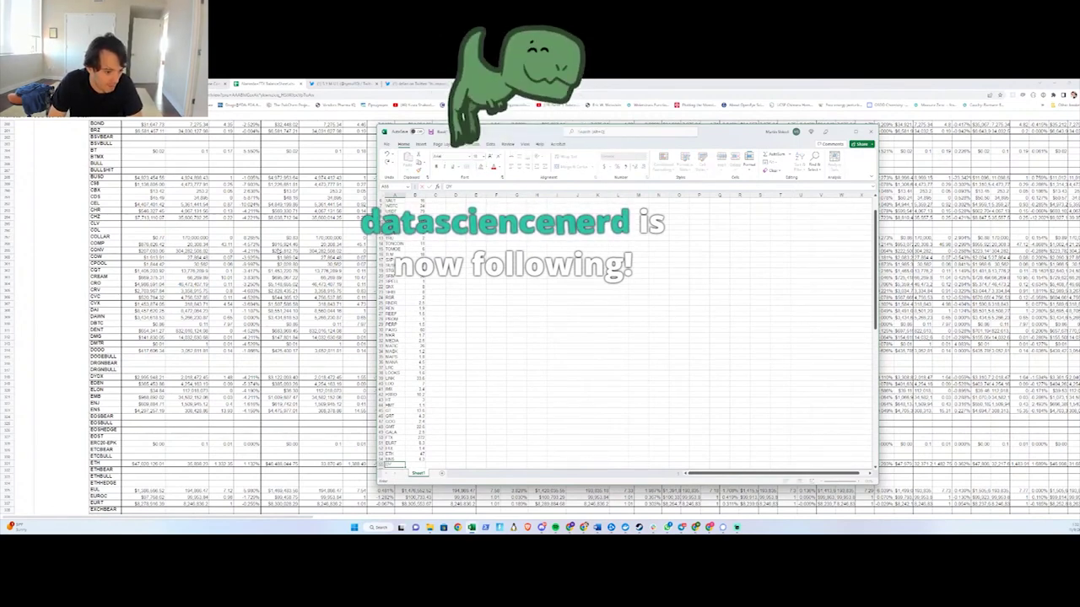
{"action": "key", "text": "Return"}
{"action": "key", "text": "Up"}
{"action": "key", "text": "Right"}
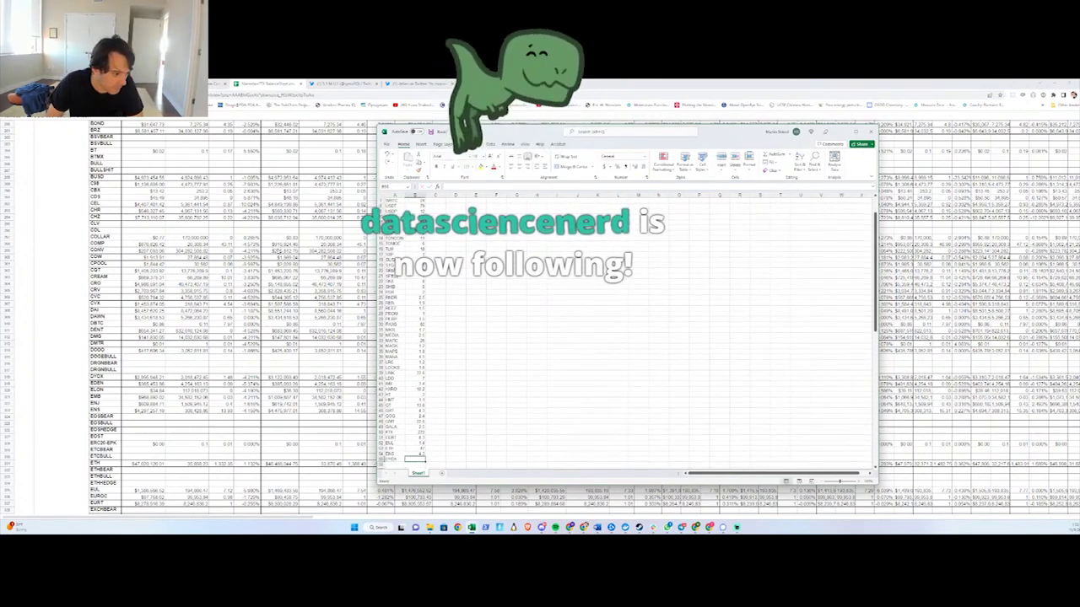
{"action": "type", "text": "3"}
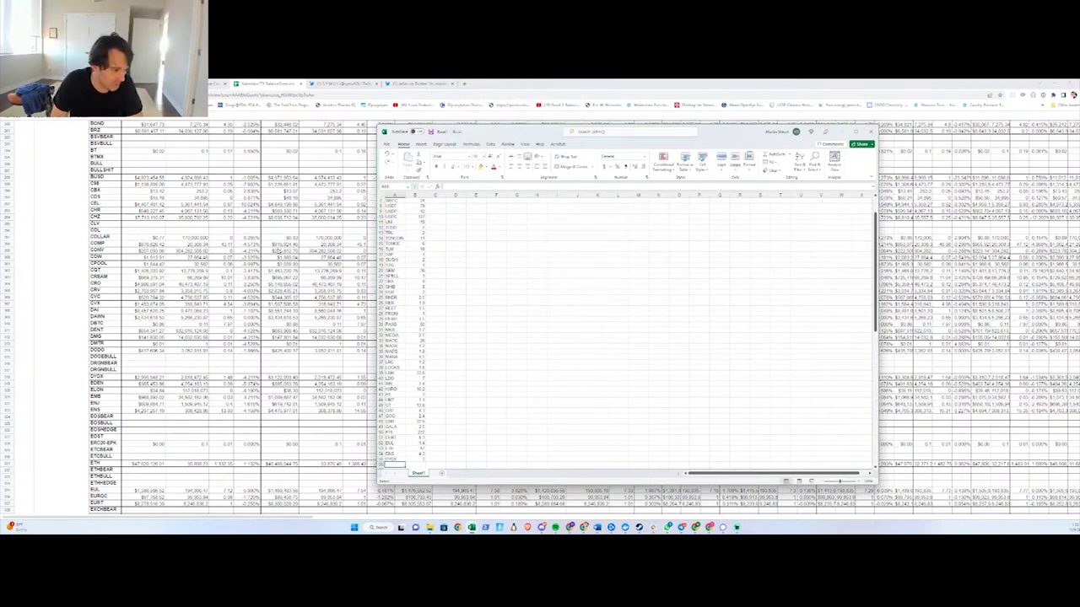
{"action": "type", "text": "D"}
{"action": "key", "text": "Return"}
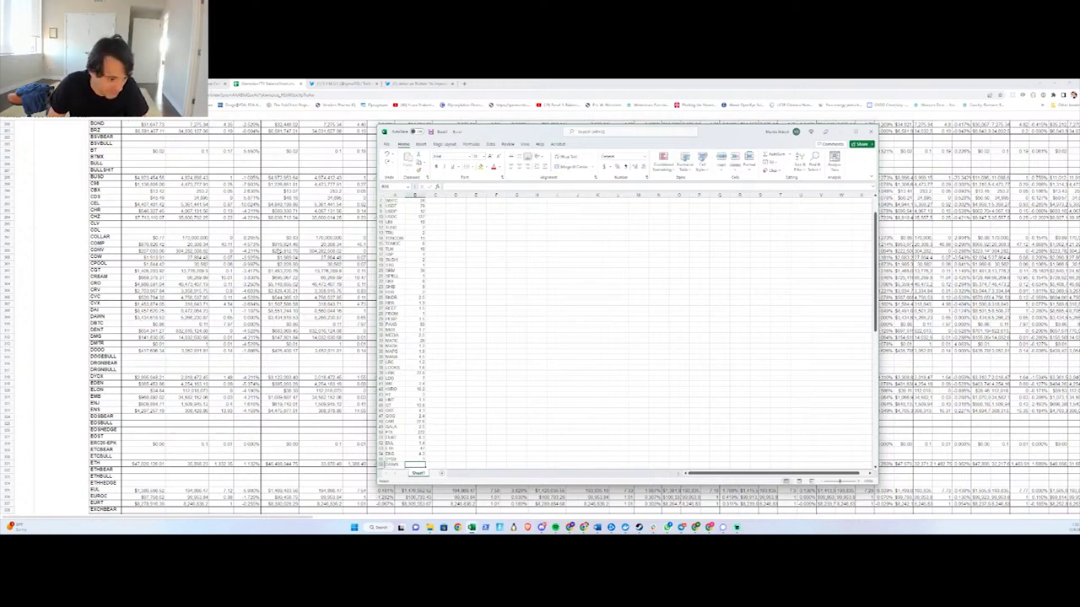
{"action": "type", "text": "3.4"}
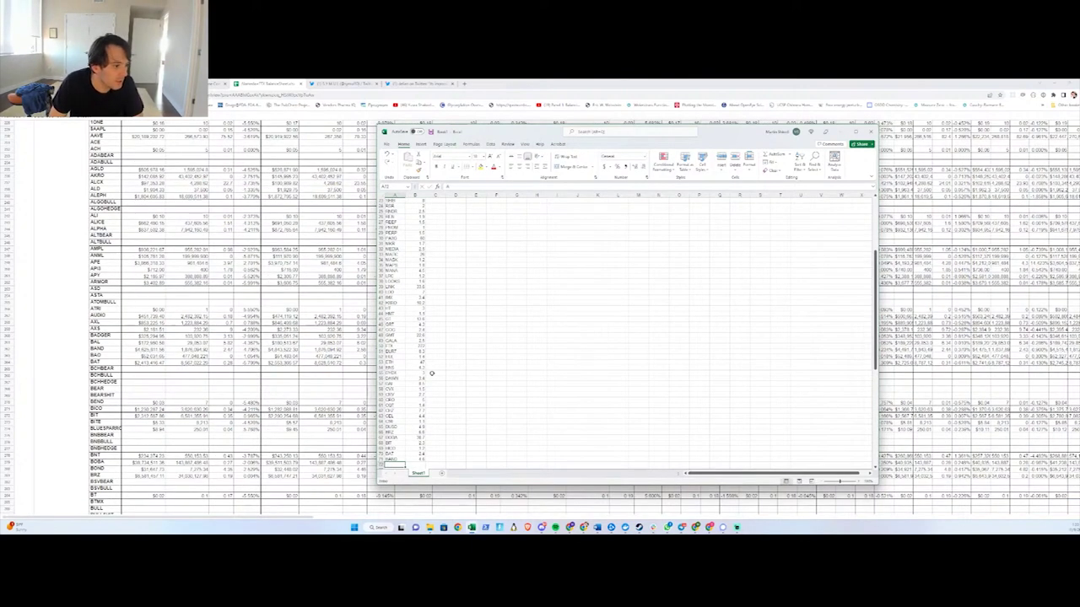
Add APE at 3.9 and ALEPH at 1.8 to the token list
{"action": "type", "text": "APE"}
{"action": "key", "text": "Tab"}
{"action": "type", "text": "3"}
{"action": "scroll", "coordinate": [431, 373], "scroll_direction": "down", "scroll_amount": 2}
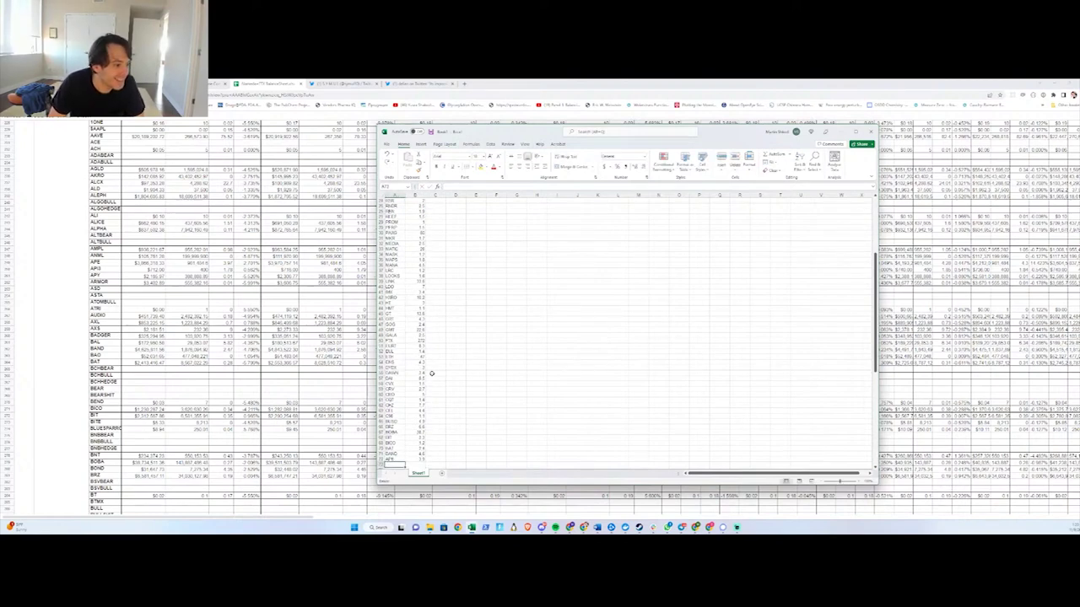
{"action": "type", "text": "ALE"}
{"action": "key", "text": "Return"}
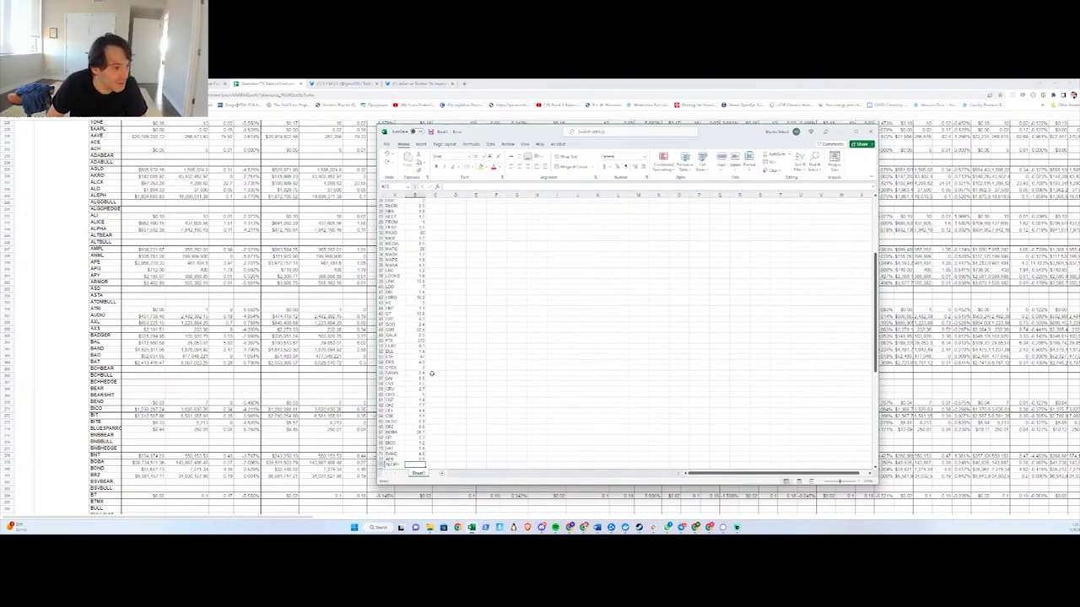
Add AAVE at 20.2 to the token list
{"action": "scroll", "coordinate": [431, 373], "scroll_direction": "down", "scroll_amount": 1}
{"action": "type", "text": "AAVE"}
{"action": "key", "text": "Tab"}
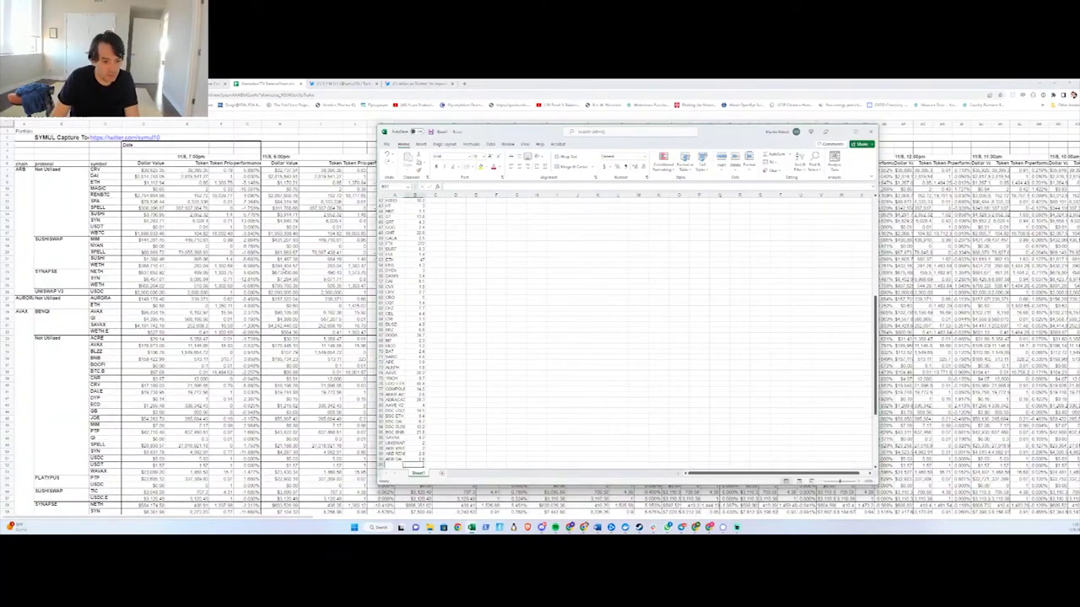
Inspect the SUM formula below the value column to check the range it totals
{"action": "key", "text": "ctrl+Down"}
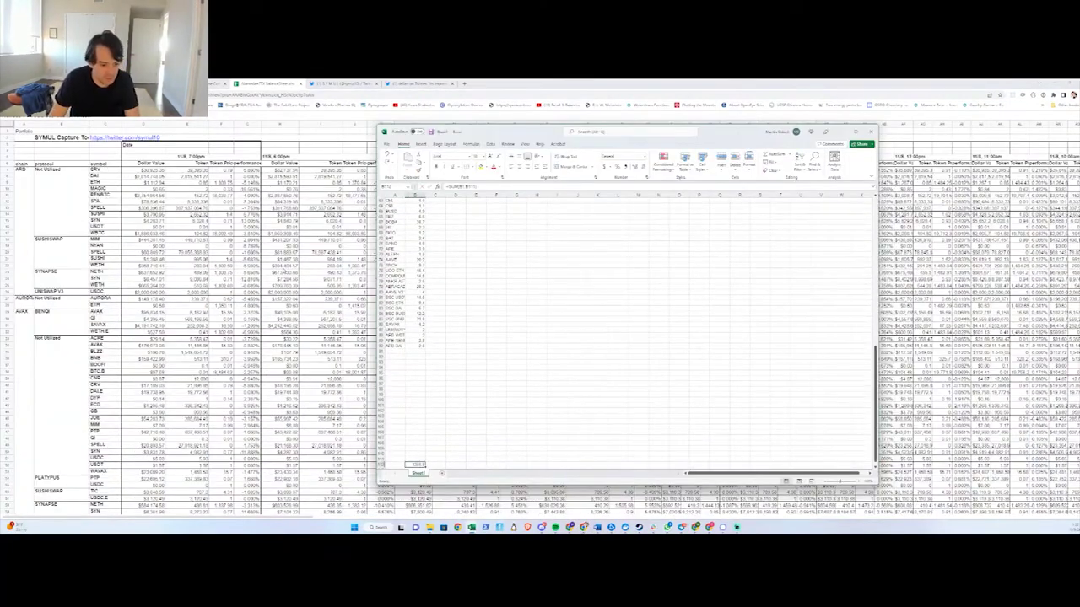
{"action": "key", "text": "F2"}
{"action": "key", "text": "Return"}
{"action": "key", "text": "Up"}
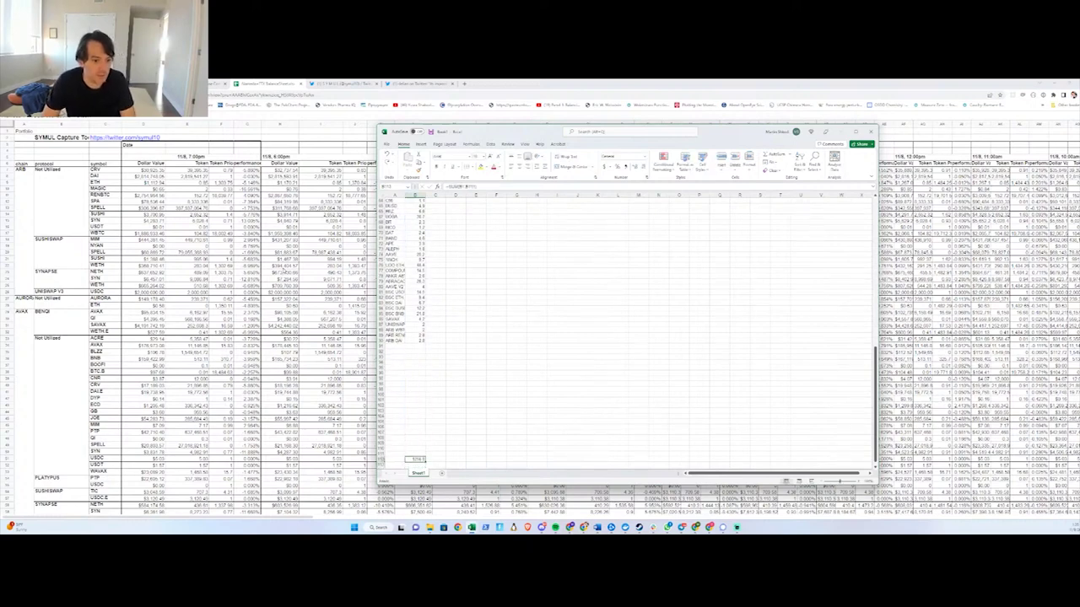
Custom-sort the token names and values by column B from largest to smallest, leaving out the total
{"action": "key", "text": "shift+Left"}
{"action": "key", "text": "ctrl+shift+Up"}
{"action": "key", "text": "alt+d"}
{"action": "key", "text": "s"}
{"action": "key", "text": "Escape"}
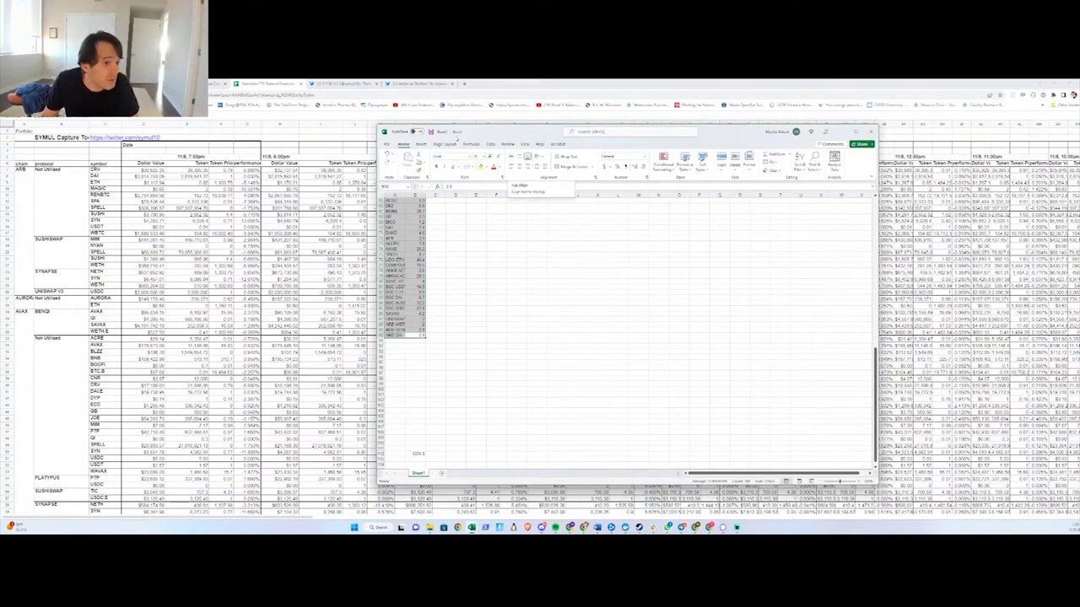
{"action": "left_click", "coordinate": [799, 163]}
{"action": "left_click", "coordinate": [814, 196]}
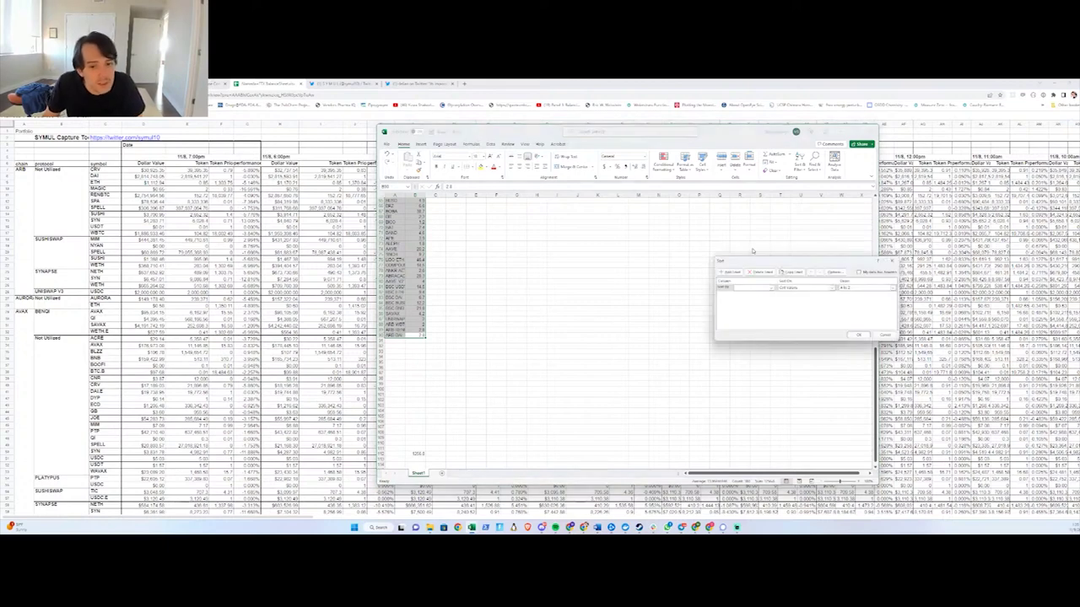
{"action": "left_click", "coordinate": [748, 295]}
{"action": "left_click", "coordinate": [893, 287]}
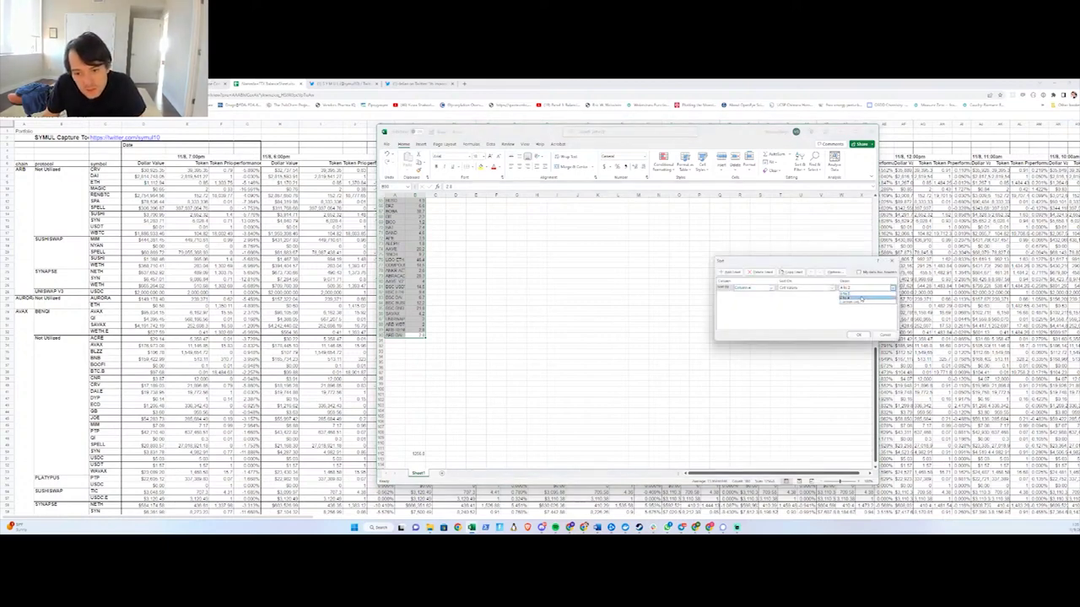
{"action": "left_click", "coordinate": [771, 289]}
{"action": "left_click", "coordinate": [769, 289]}
{"action": "left_click", "coordinate": [758, 299]}
{"action": "left_click", "coordinate": [864, 336]}
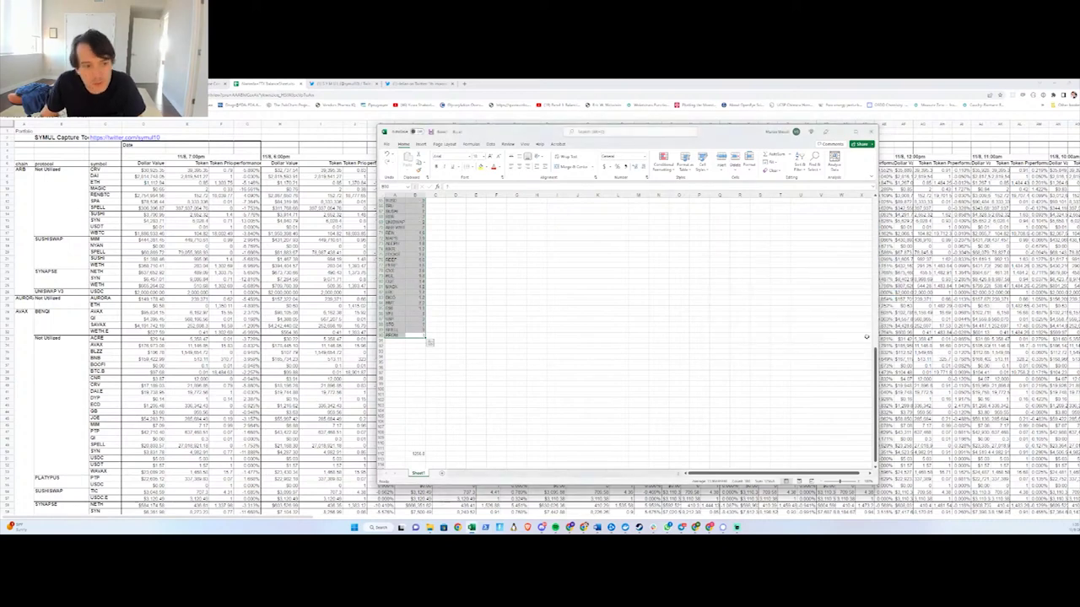
Review the sorted token list from the largest holdings down to the smallest
{"action": "key", "text": "ctrl+Home"}
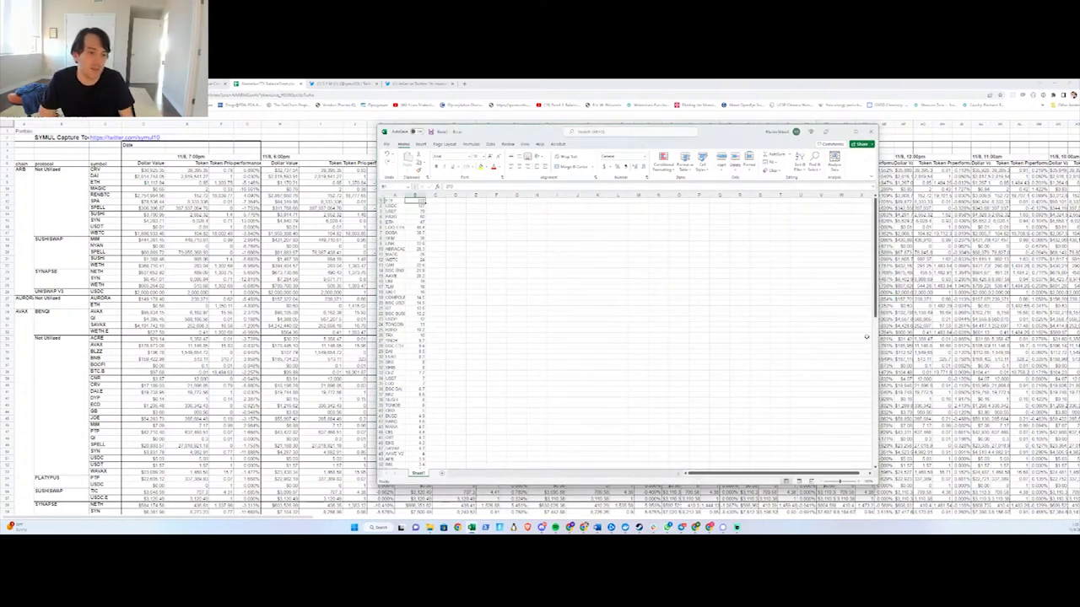
{"action": "key", "text": "ctrl+Down"}
{"action": "key", "text": "ctrl+Down"}
{"action": "key", "text": "ctrl+Down"}
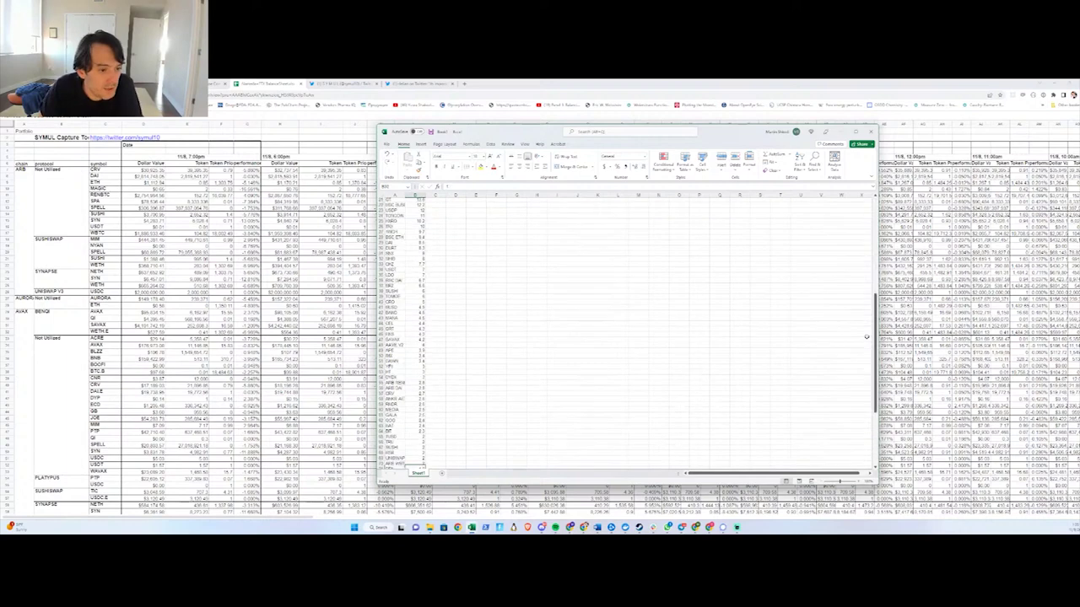
{"action": "key", "text": "ctrl+Up"}
{"action": "key", "text": "ctrl+Up"}
{"action": "scroll", "coordinate": [867, 336], "scroll_direction": "up", "scroll_amount": 1}
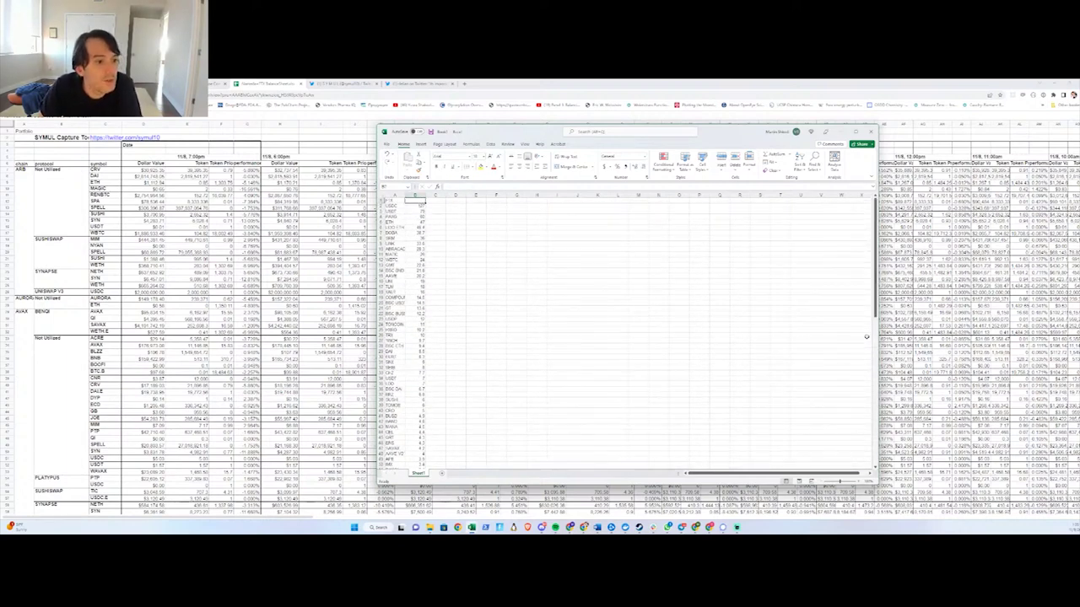
{"action": "scroll", "coordinate": [866, 337], "scroll_direction": "down", "scroll_amount": 10}
{"action": "scroll", "coordinate": [867, 336], "scroll_direction": "up", "scroll_amount": 9}
{"action": "scroll", "coordinate": [867, 336], "scroll_direction": "down", "scroll_amount": 5}
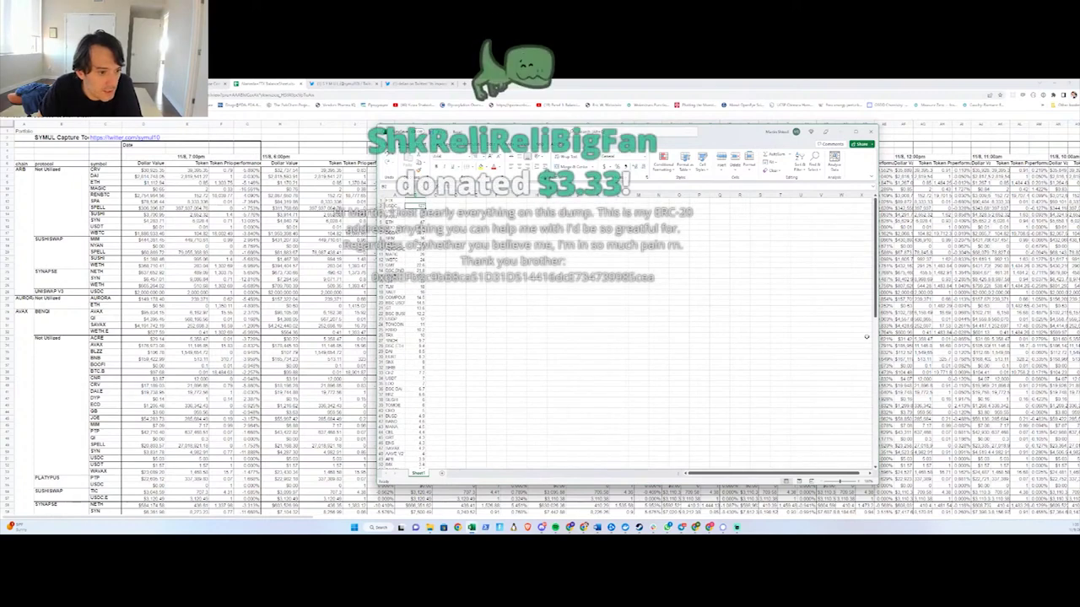
Format the token values in column B as numbers with two decimal places and look over the list
{"action": "key", "text": "ctrl+shift+1"}
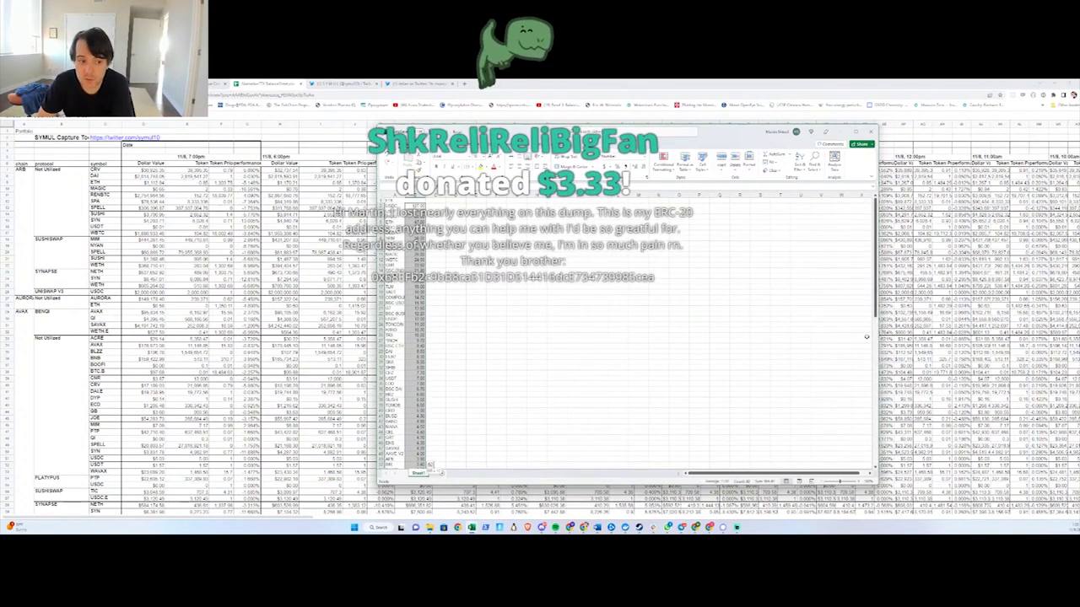
{"action": "key", "text": "ctrl+Up"}
{"action": "scroll", "coordinate": [867, 337], "scroll_direction": "down", "scroll_amount": 5}
{"action": "scroll", "coordinate": [866, 336], "scroll_direction": "up", "scroll_amount": 5}
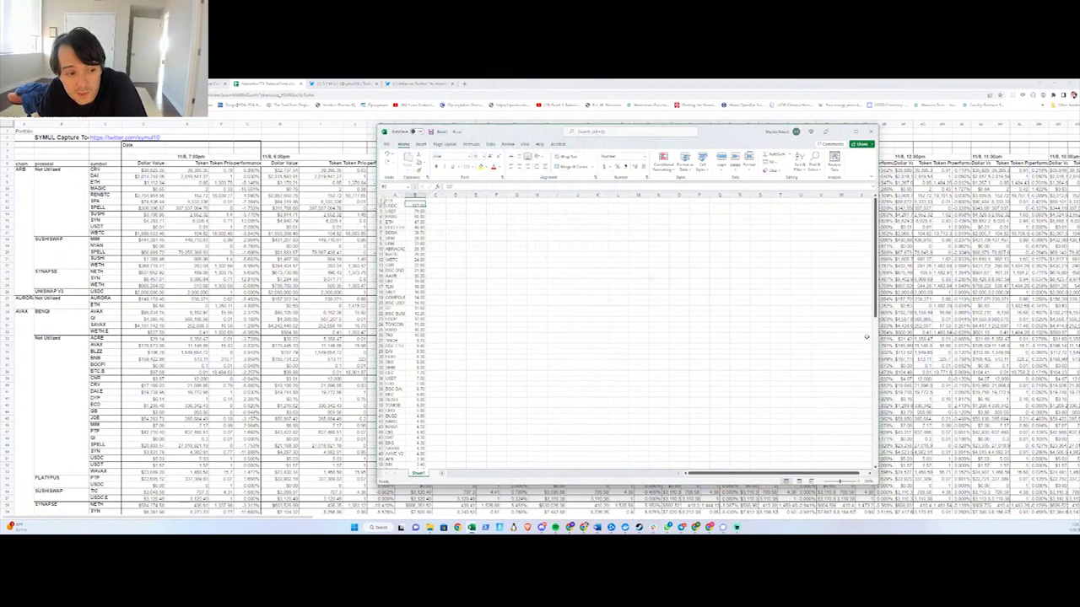
{"action": "scroll", "coordinate": [866, 337], "scroll_direction": "up", "scroll_amount": 2}
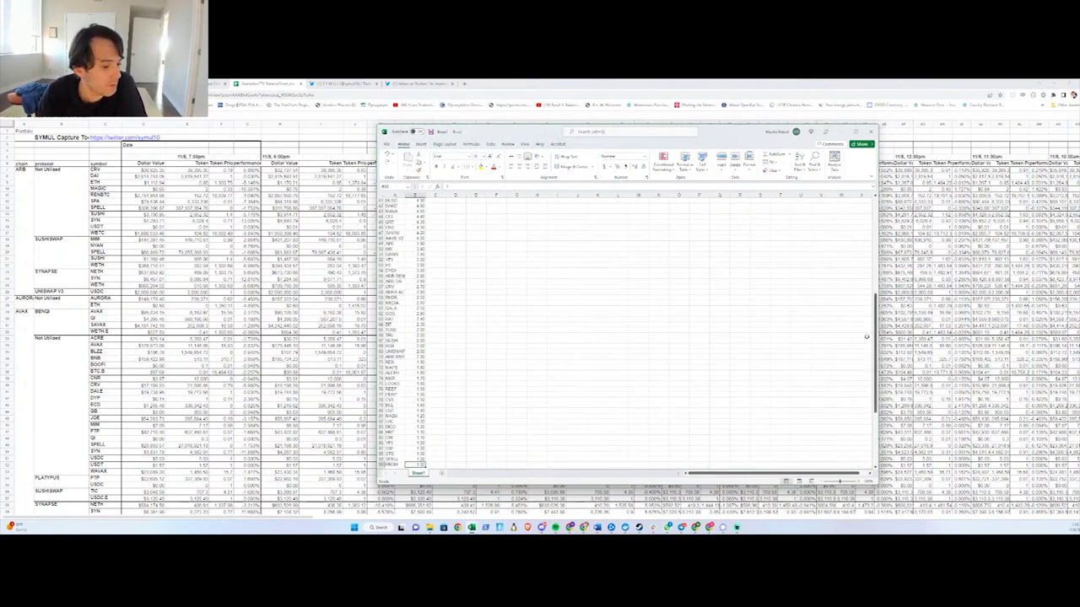
{"action": "key", "text": "Down"}
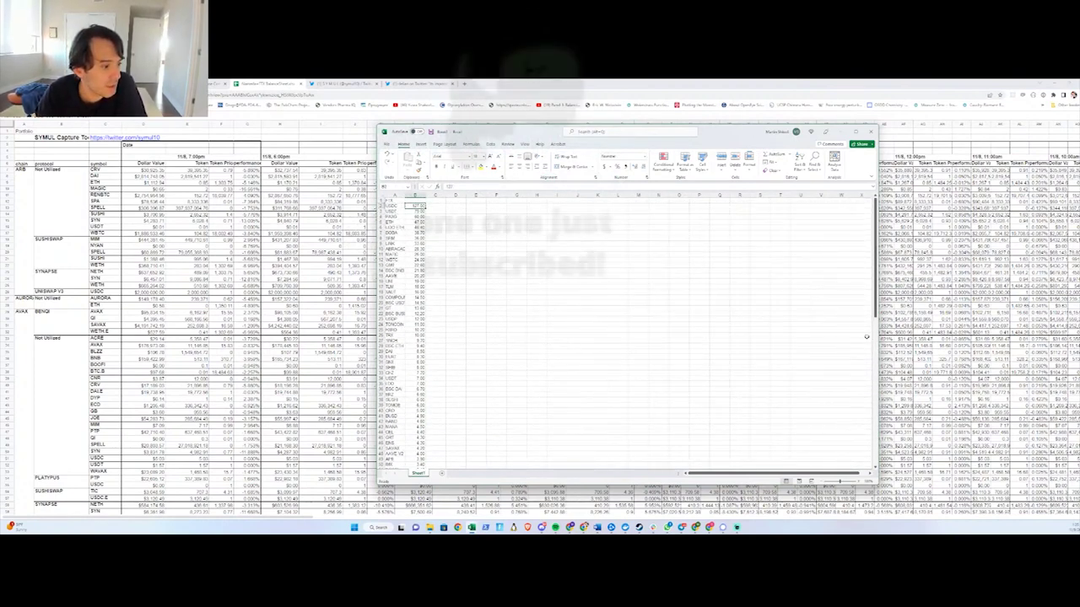